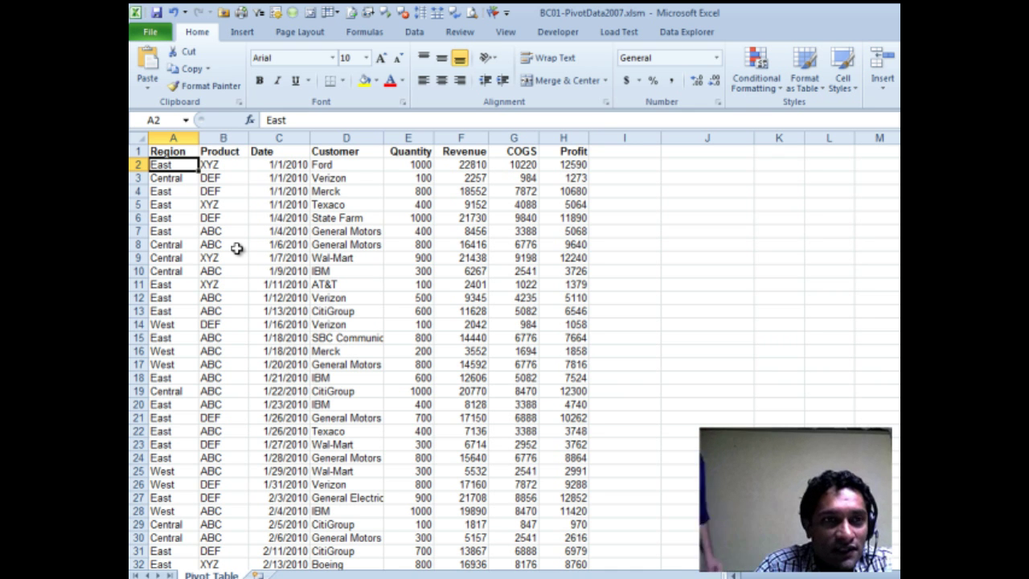
- Look through the sales data from the header row down past its last record
{"action": "left_click", "coordinate": [276, 232]}
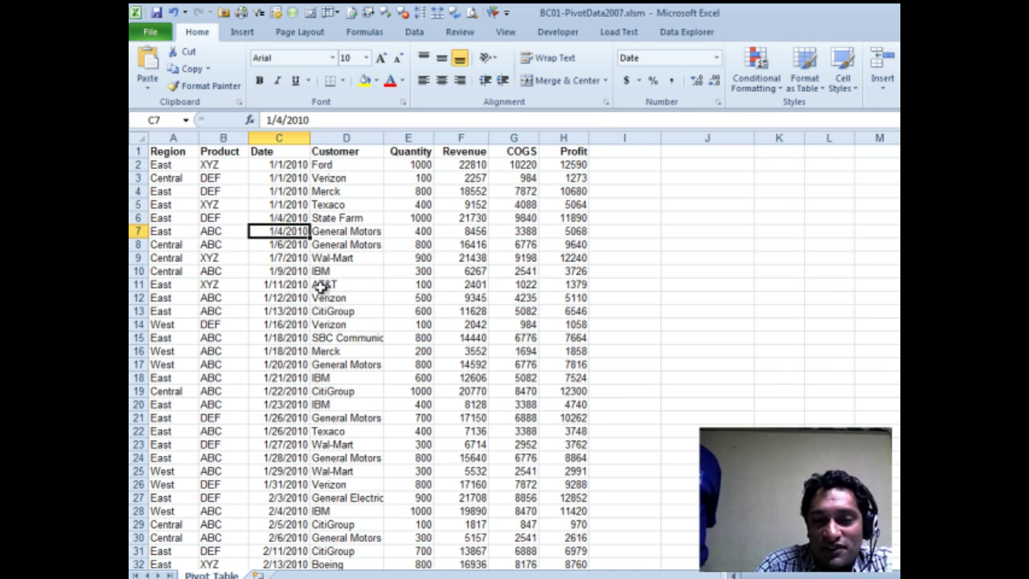
{"action": "scroll", "coordinate": [320, 285], "scroll_direction": "down", "scroll_amount": 4}
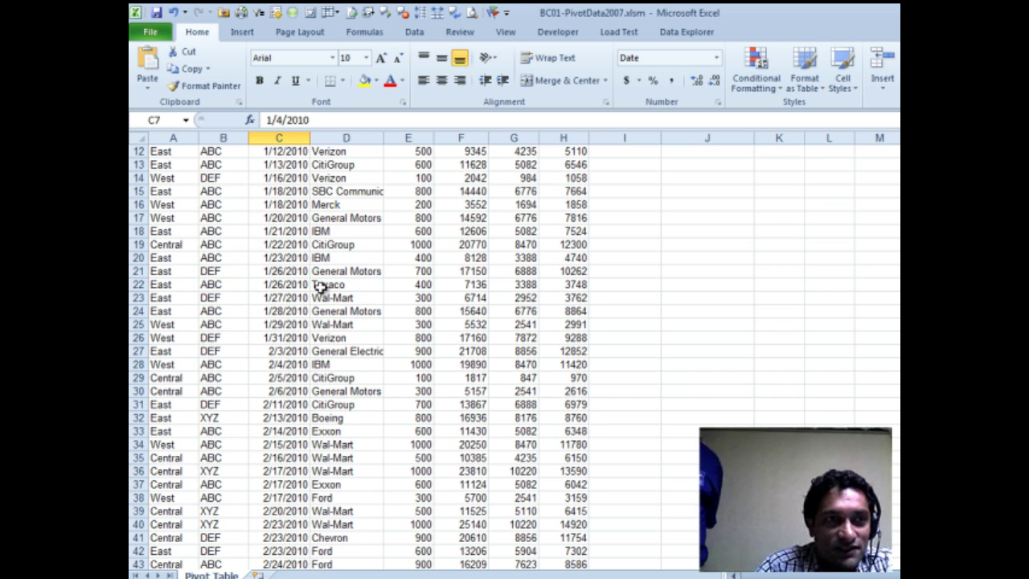
{"action": "scroll", "coordinate": [320, 286], "scroll_direction": "up", "scroll_amount": 4}
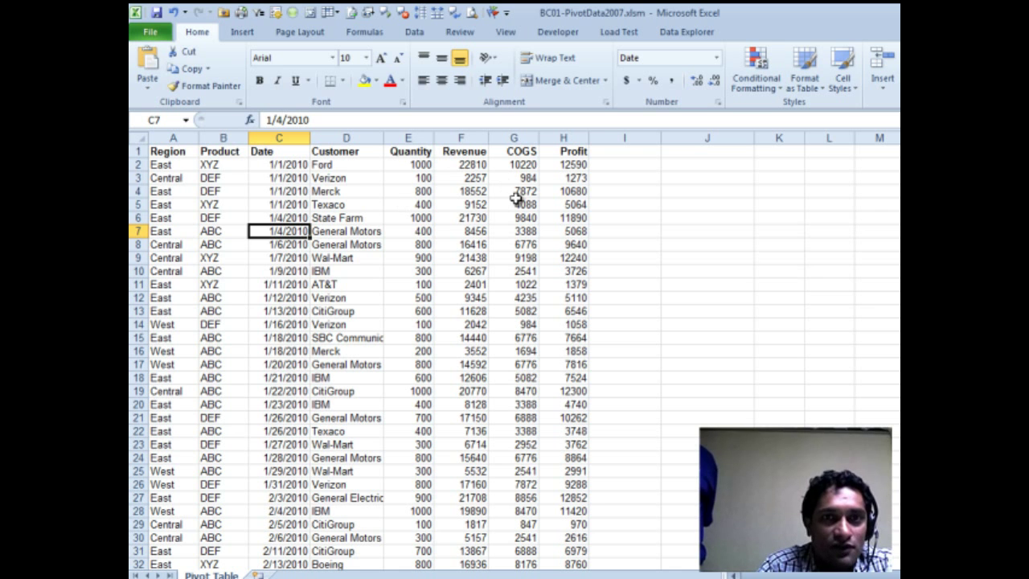
{"action": "scroll", "coordinate": [545, 335], "scroll_direction": "down", "scroll_amount": 20}
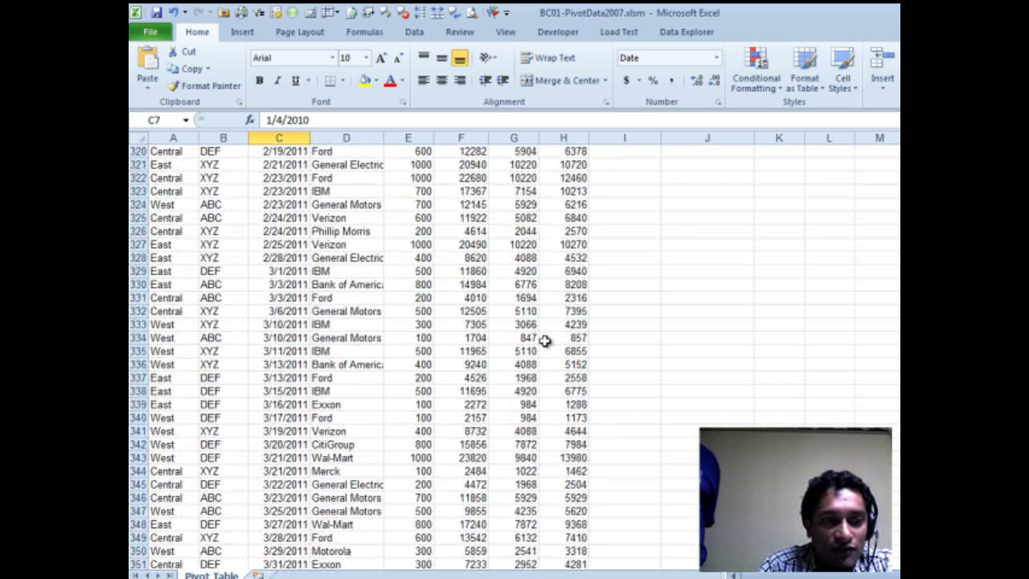
{"action": "scroll", "coordinate": [546, 343], "scroll_direction": "down", "scroll_amount": 20}
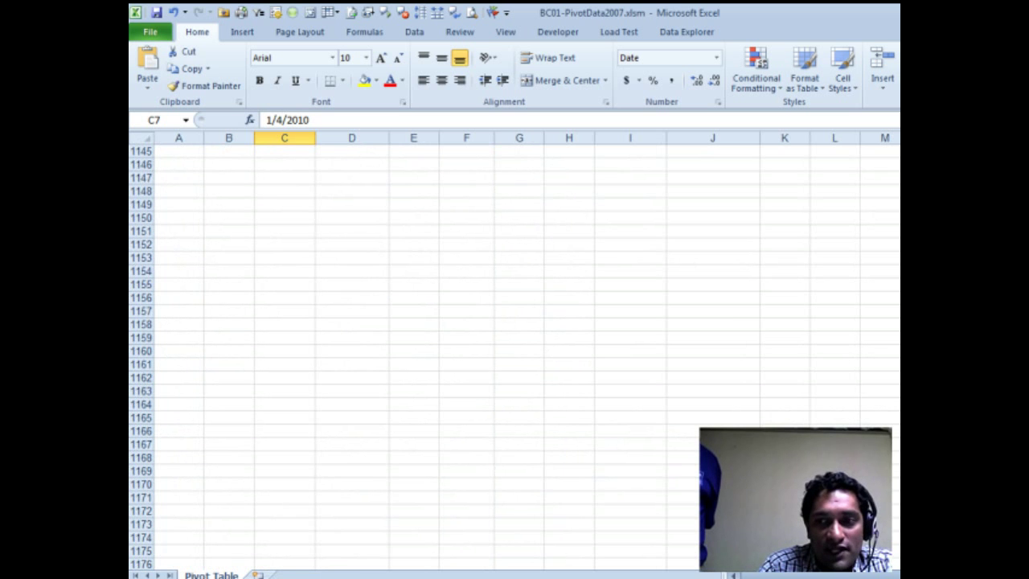
{"action": "scroll", "coordinate": [514, 353], "scroll_direction": "up", "scroll_amount": 20}
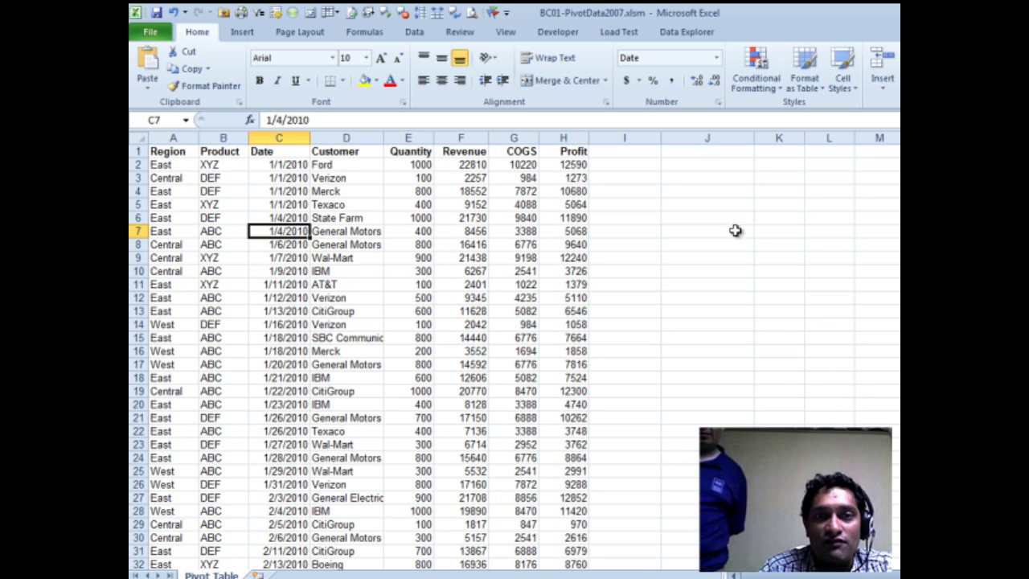
- Try a SUM formula in cell J5 over the Quantity range E2:E564
{"action": "left_click", "coordinate": [700, 206]}
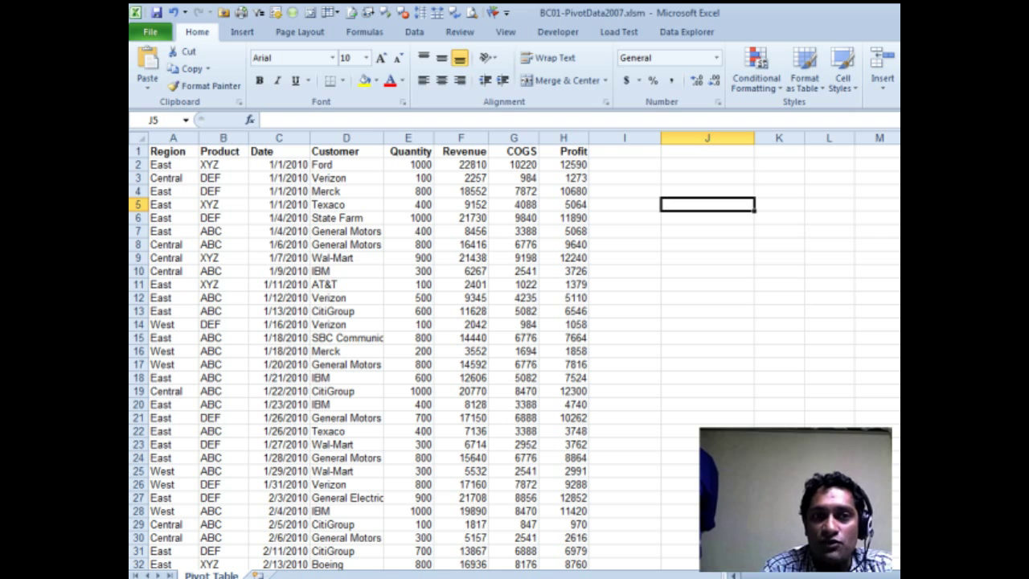
{"action": "type", "text": "="}
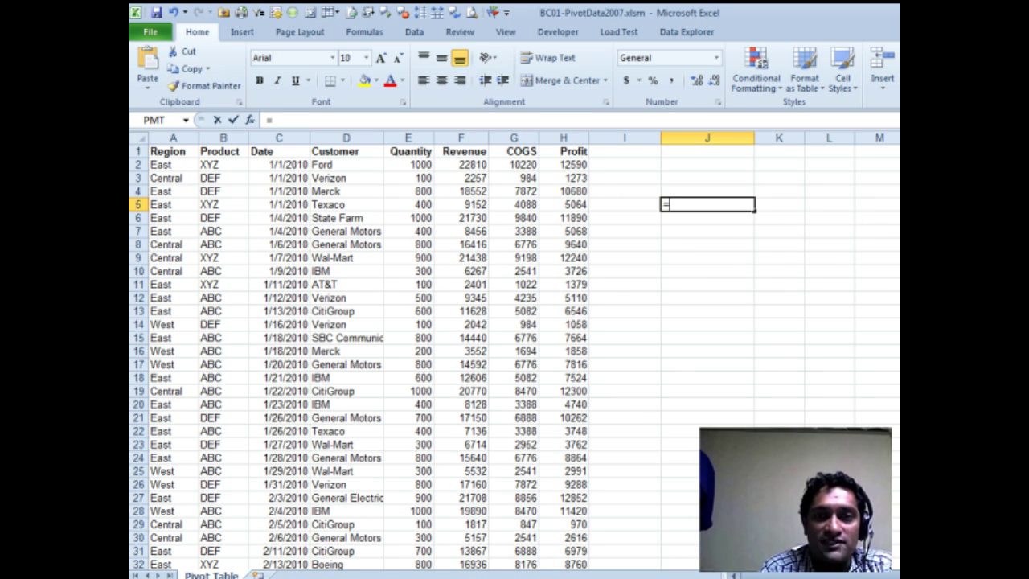
{"action": "type", "text": "sum("}
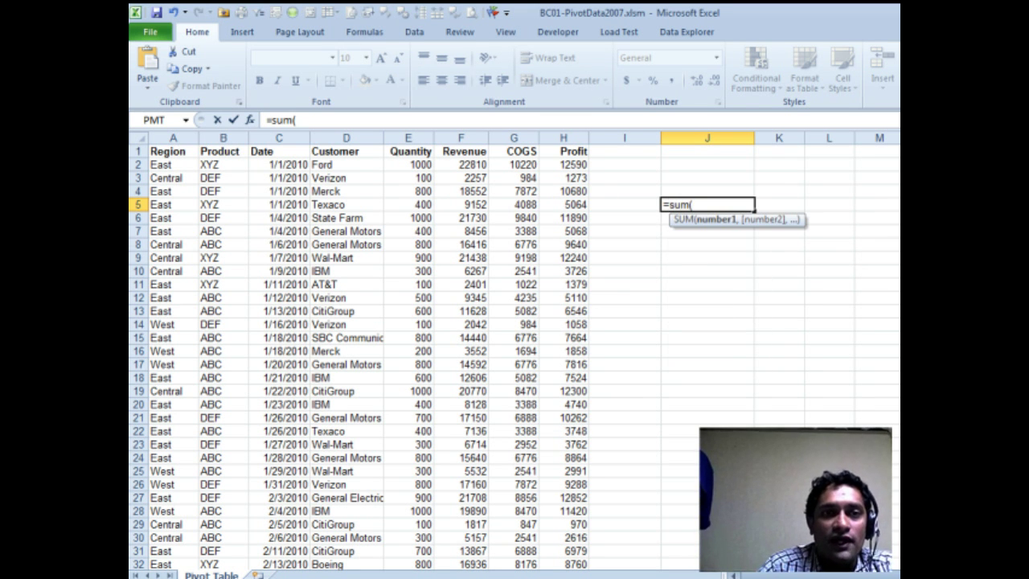
{"action": "left_click", "coordinate": [420, 164]}
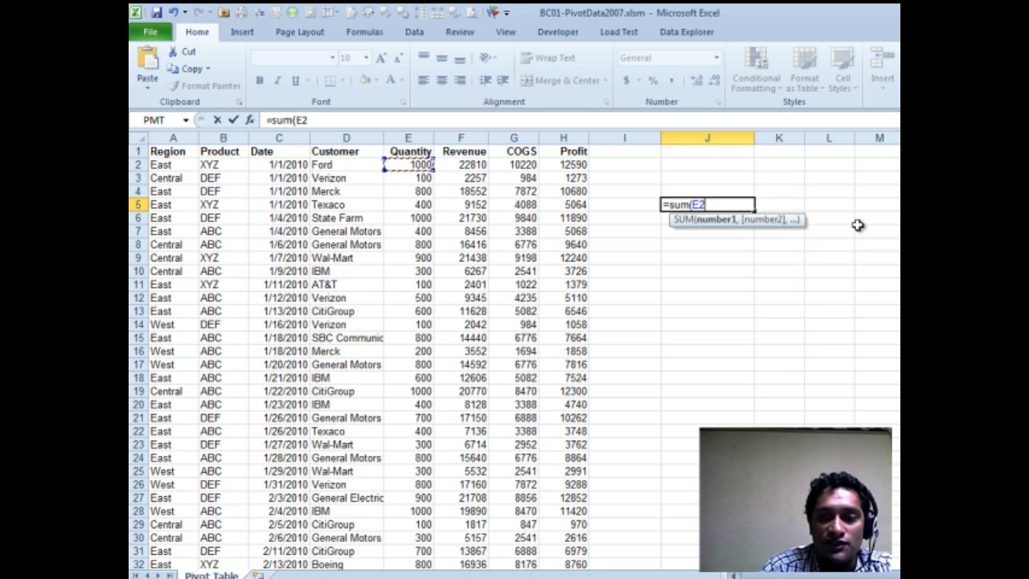
{"action": "type", "text": ":"}
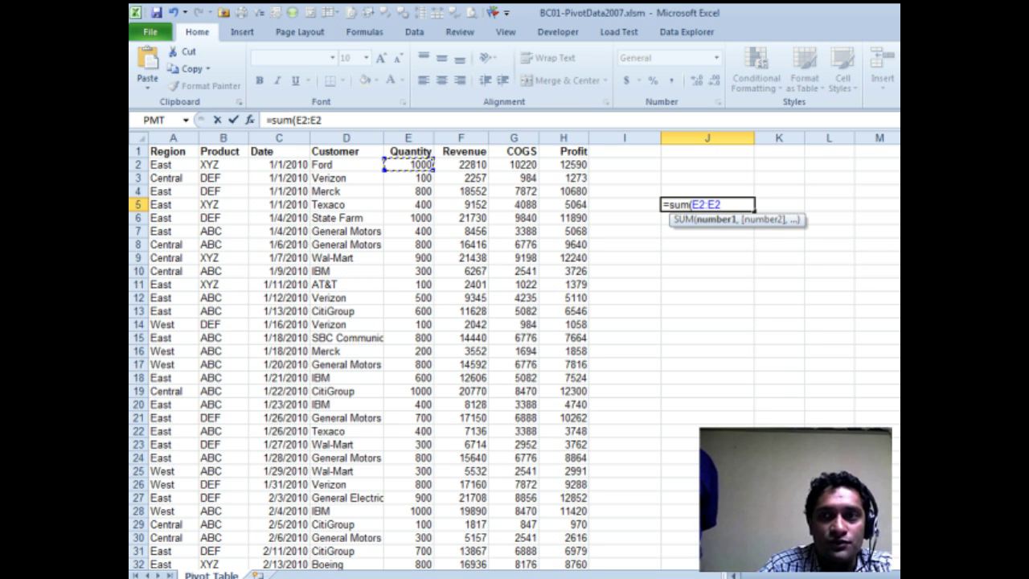
{"action": "scroll", "coordinate": [357, 358], "scroll_direction": "down", "scroll_amount": 20}
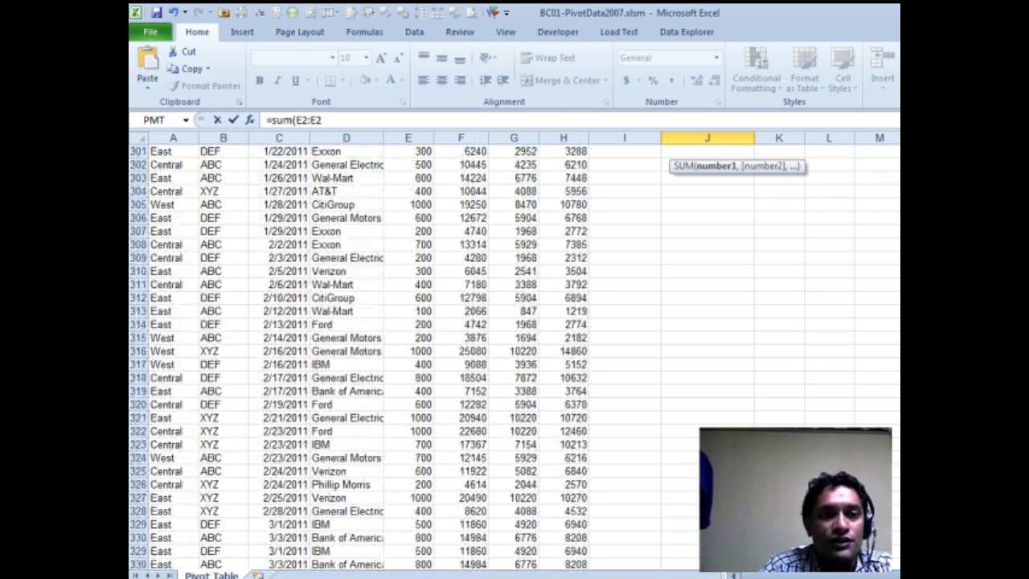
{"action": "scroll", "coordinate": [358, 358], "scroll_direction": "down", "scroll_amount": 20}
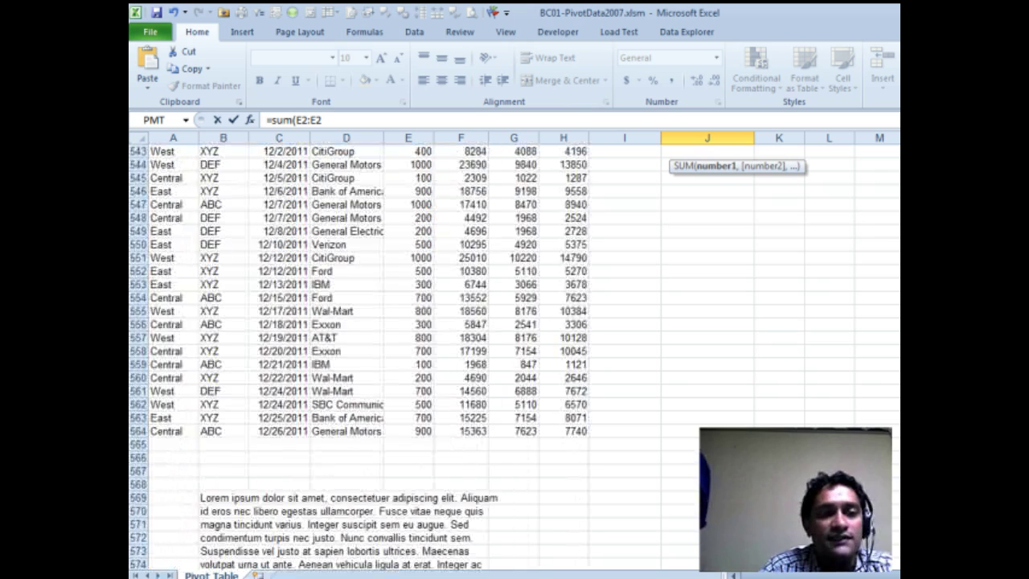
{"action": "scroll", "coordinate": [358, 358], "scroll_direction": "up", "scroll_amount": 2}
{"action": "scroll", "coordinate": [358, 357], "scroll_direction": "down", "scroll_amount": 3}
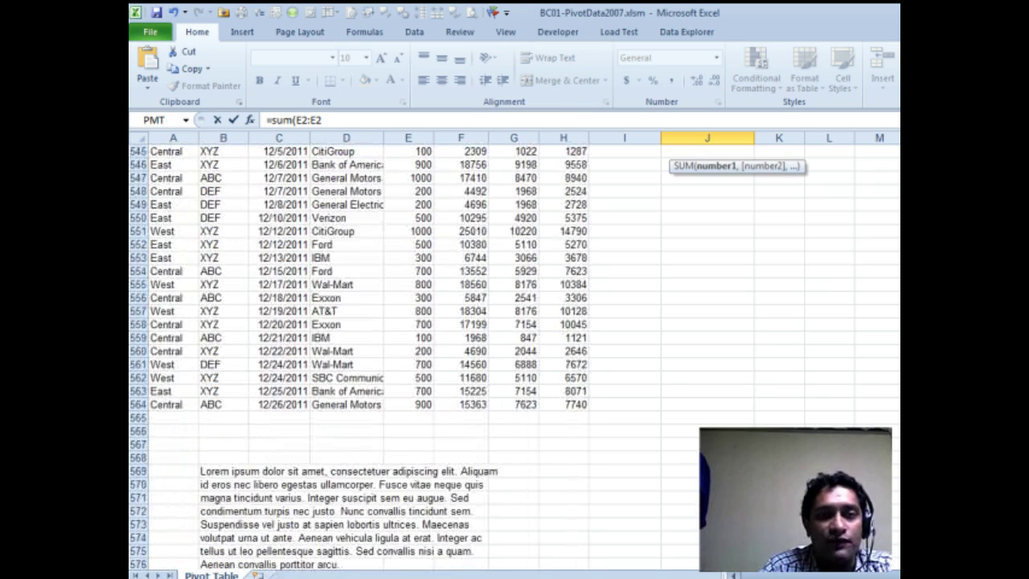
{"action": "scroll", "coordinate": [358, 358], "scroll_direction": "up", "scroll_amount": 20}
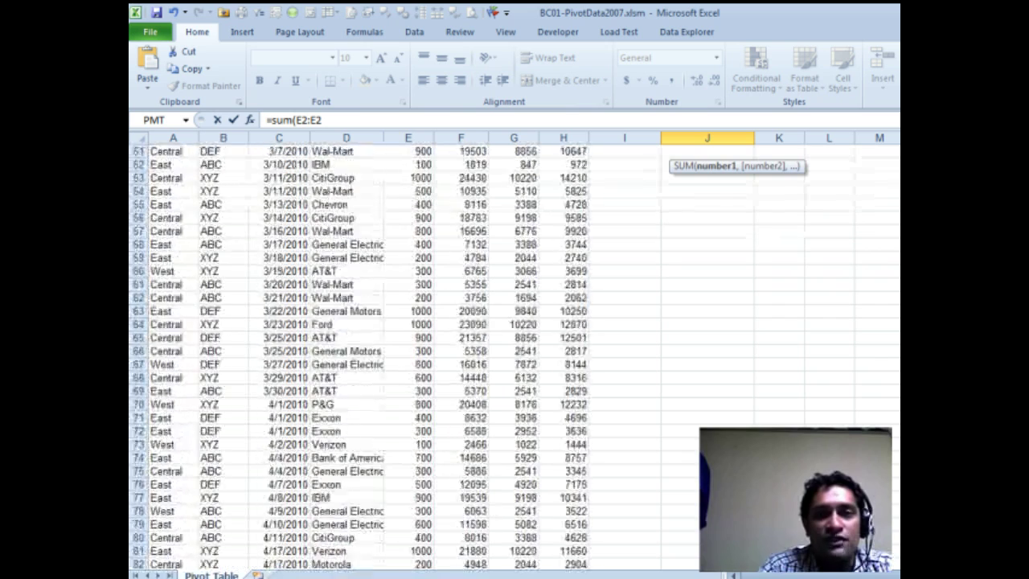
{"action": "key", "text": "BackSpace"}
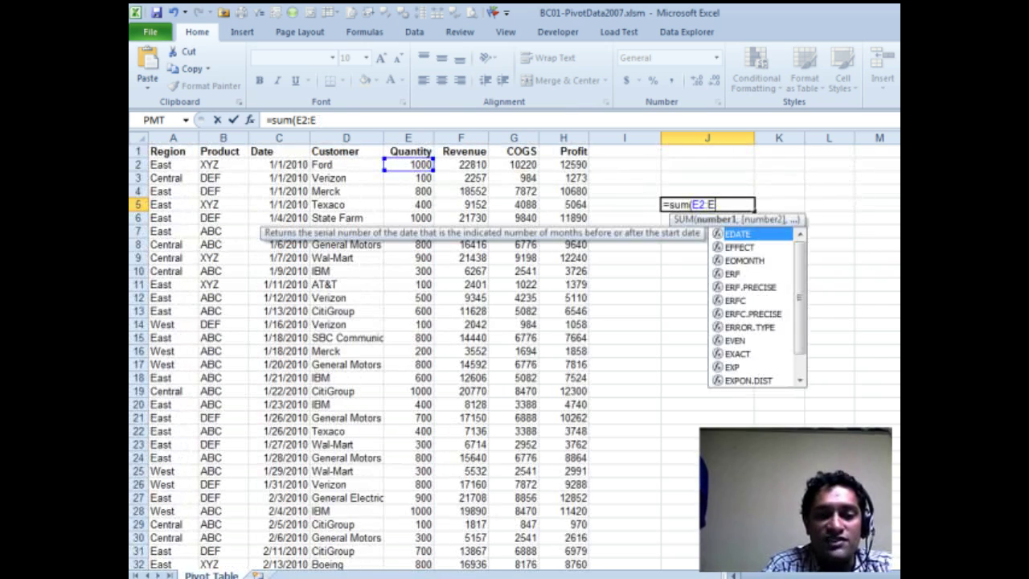
{"action": "type", "text": "564"}
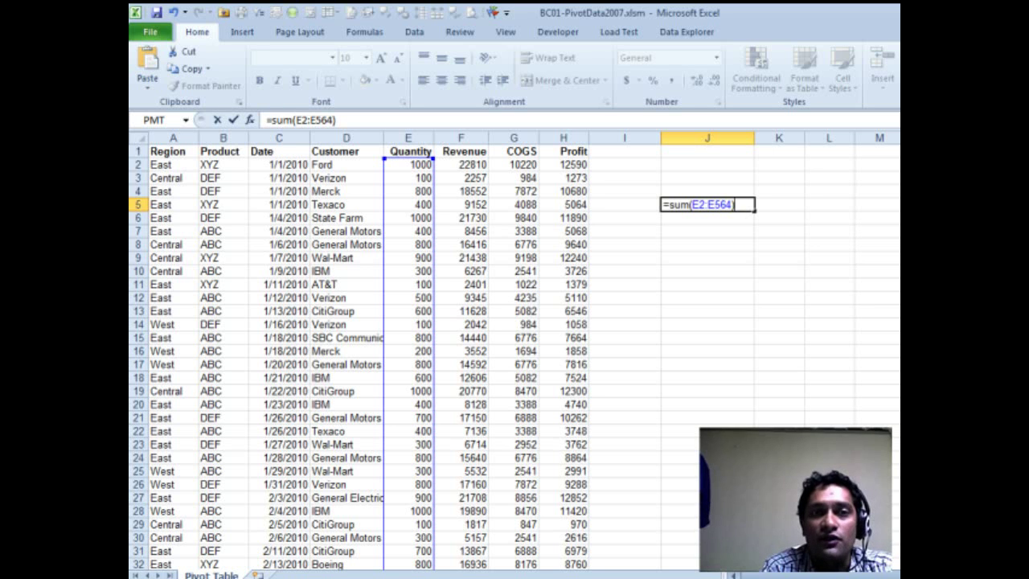
- Try E2:E100000 as the range of the SUM formula in J5, and discard the formula
{"action": "key", "text": "BackSpace"}
{"action": "key", "text": "BackSpace"}
{"action": "key", "text": "BackSpace"}
{"action": "key", "text": "BackSpace"}
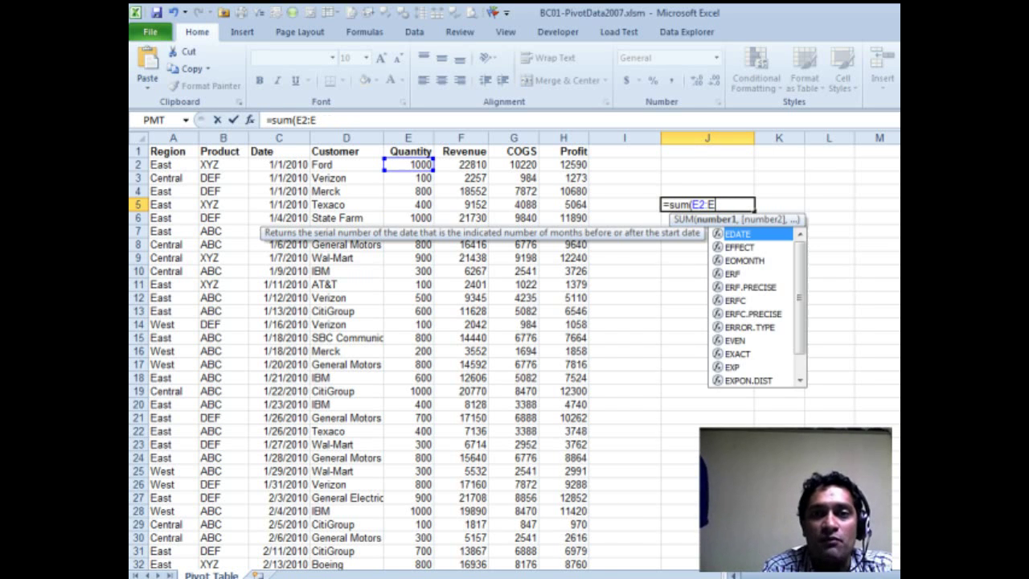
{"action": "type", "text": "10000"}
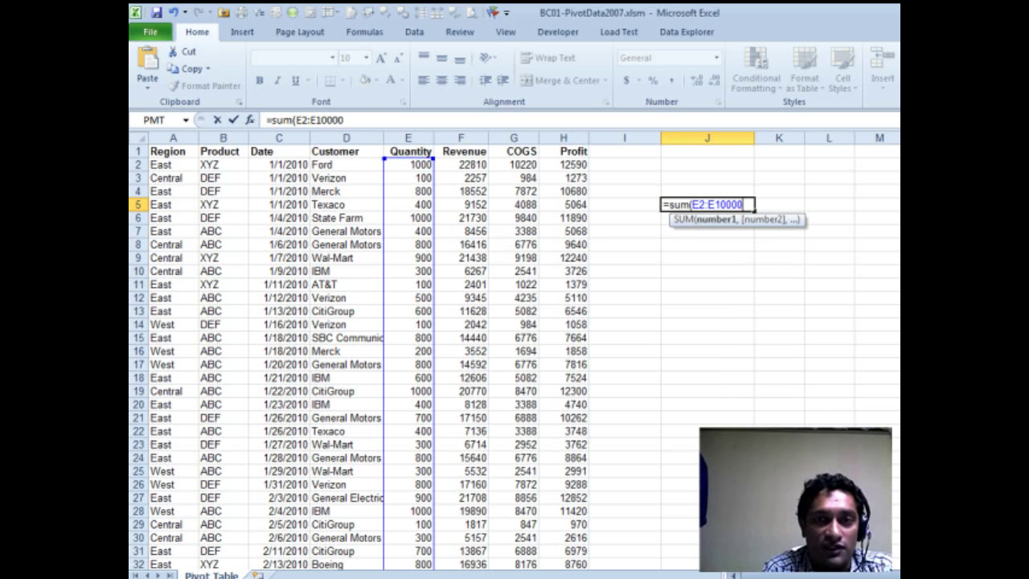
{"action": "type", "text": "0"}
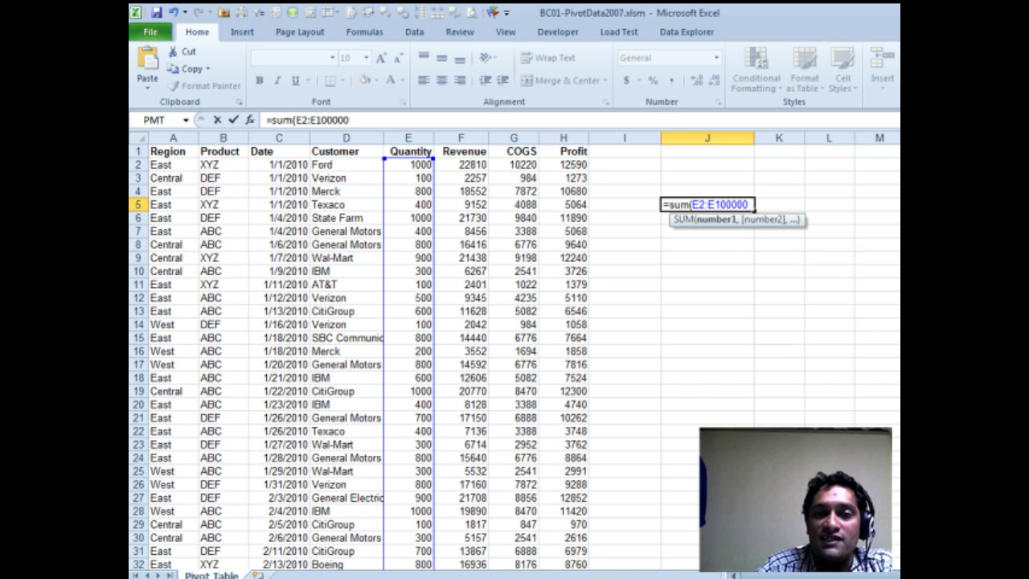
{"action": "scroll", "coordinate": [442, 354], "scroll_direction": "down", "scroll_amount": 20}
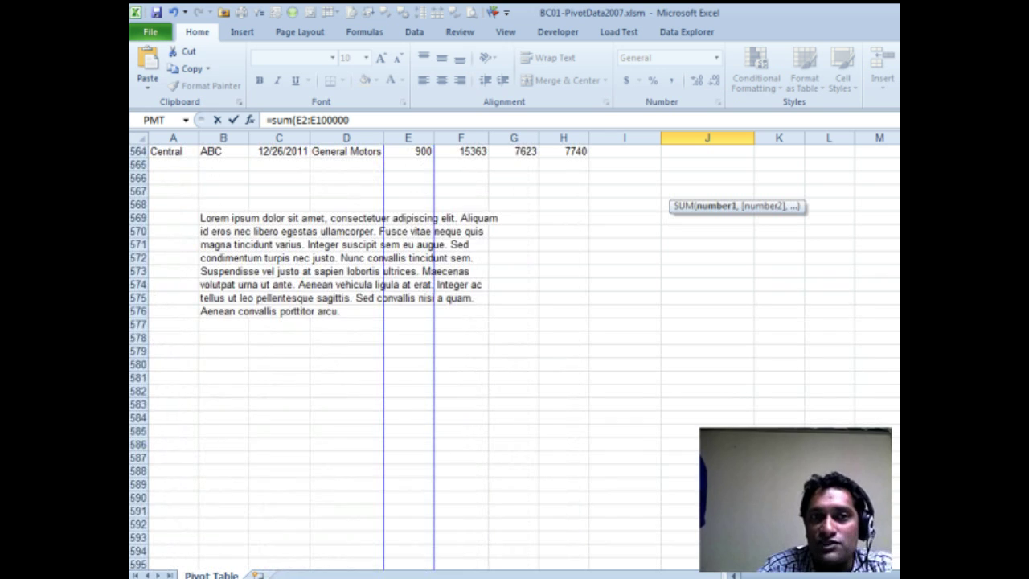
{"action": "scroll", "coordinate": [442, 353], "scroll_direction": "up", "scroll_amount": 20}
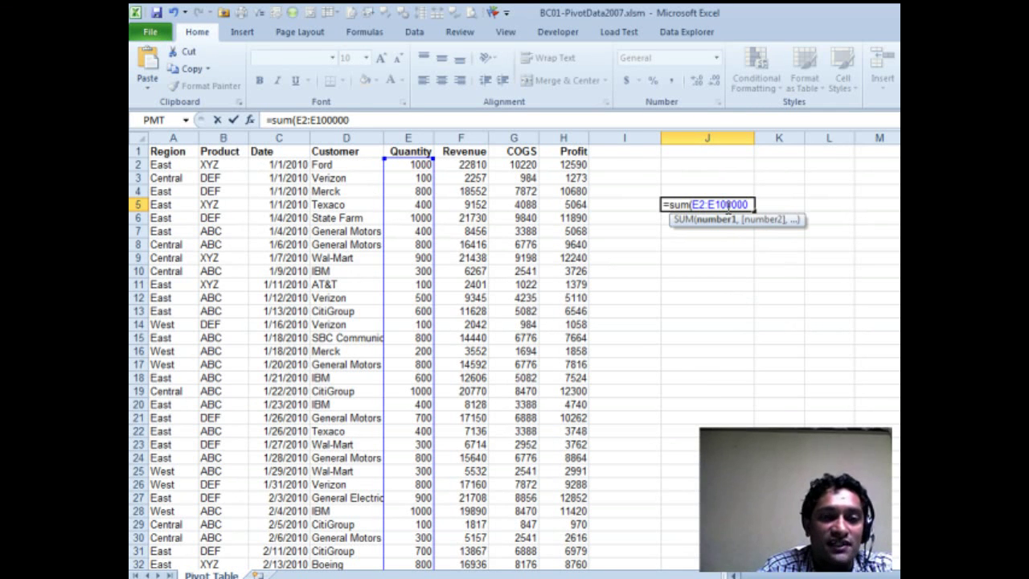
{"action": "key", "text": "Escape"}
- Convert the data range A1:H564 into a table with headers
{"action": "left_click", "coordinate": [285, 244]}
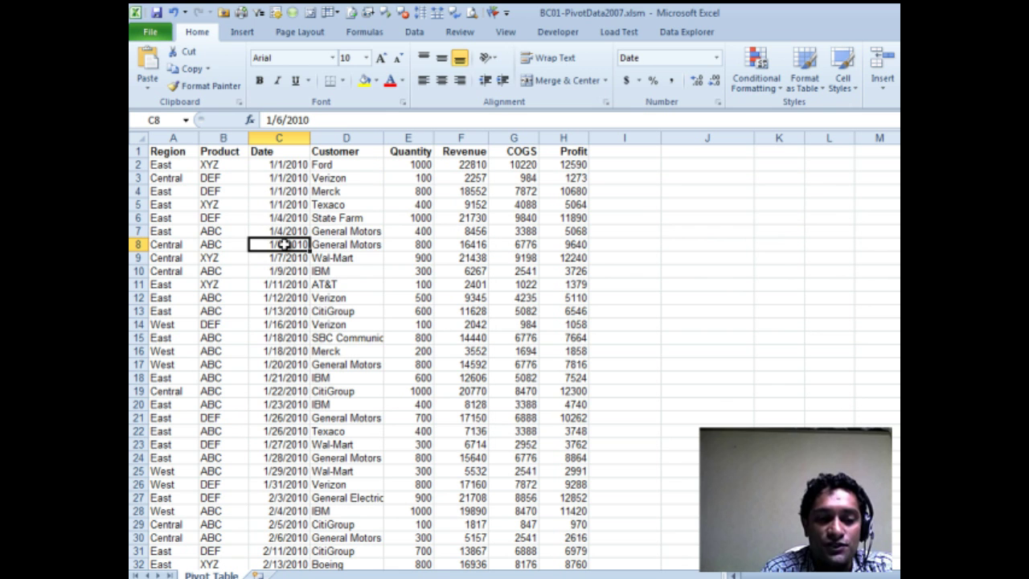
{"action": "key", "text": "ctrl+t"}
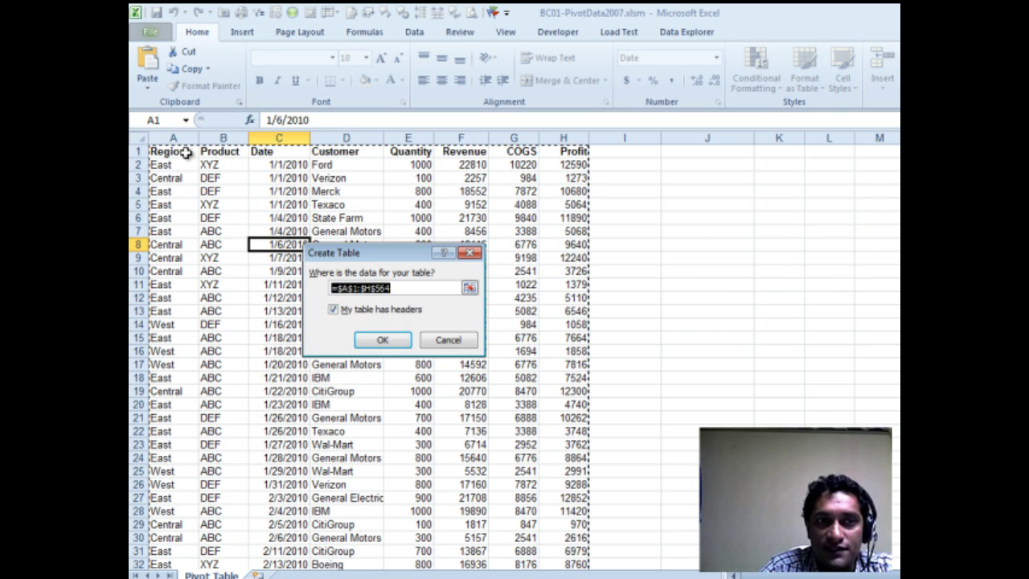
{"action": "left_click", "coordinate": [391, 341]}
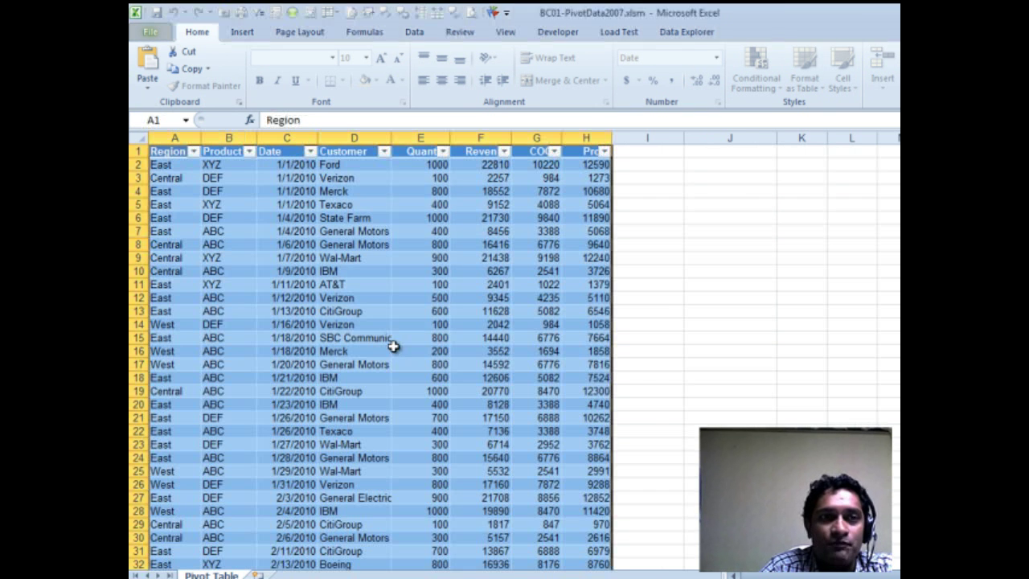
{"action": "left_click", "coordinate": [763, 351]}
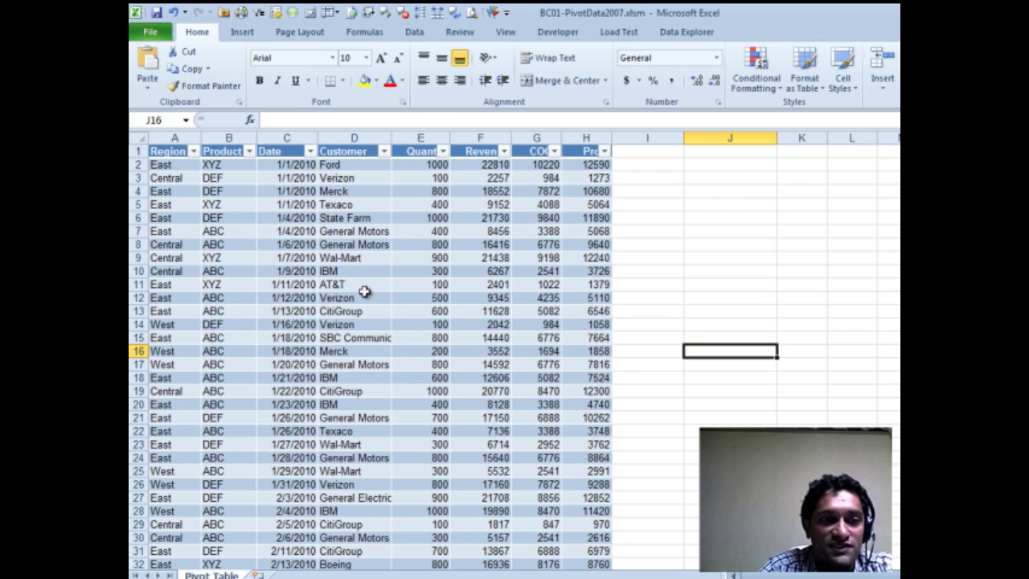
- Examine how the table's column headings behave in its lower rows while a table cell is selected
{"action": "left_click", "coordinate": [356, 259]}
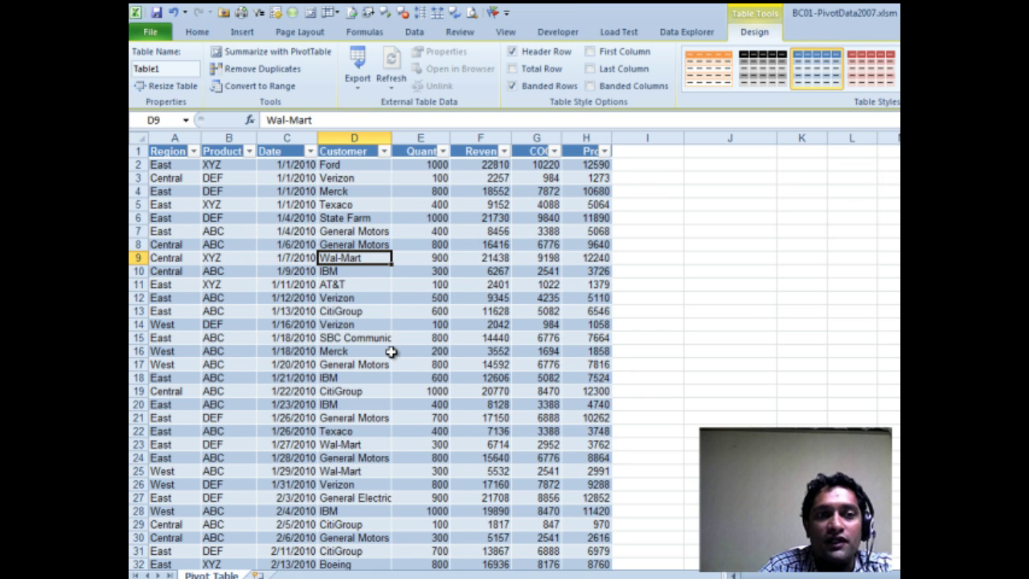
{"action": "scroll", "coordinate": [398, 352], "scroll_direction": "down", "scroll_amount": 20}
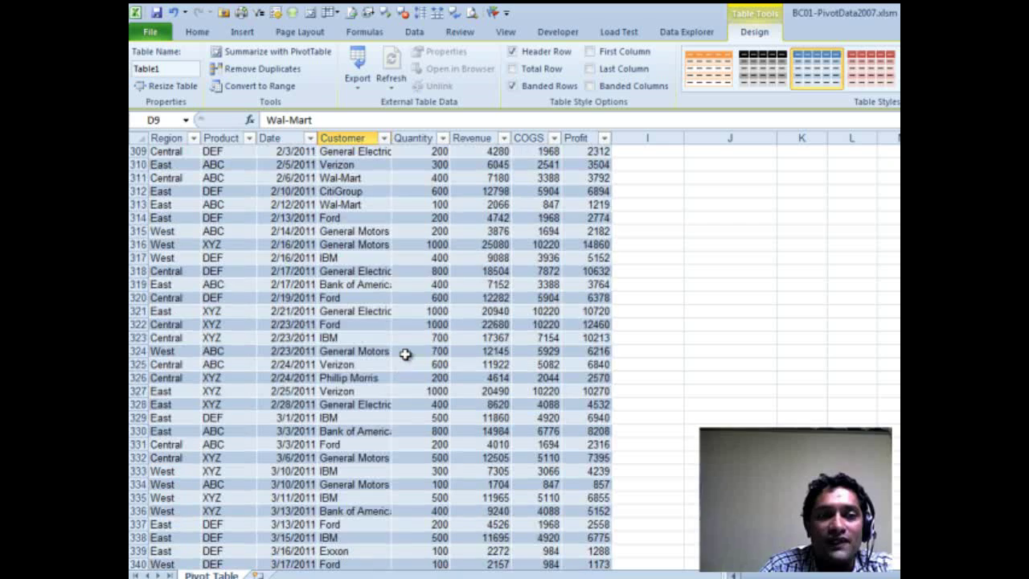
{"action": "scroll", "coordinate": [405, 355], "scroll_direction": "down", "scroll_amount": 4}
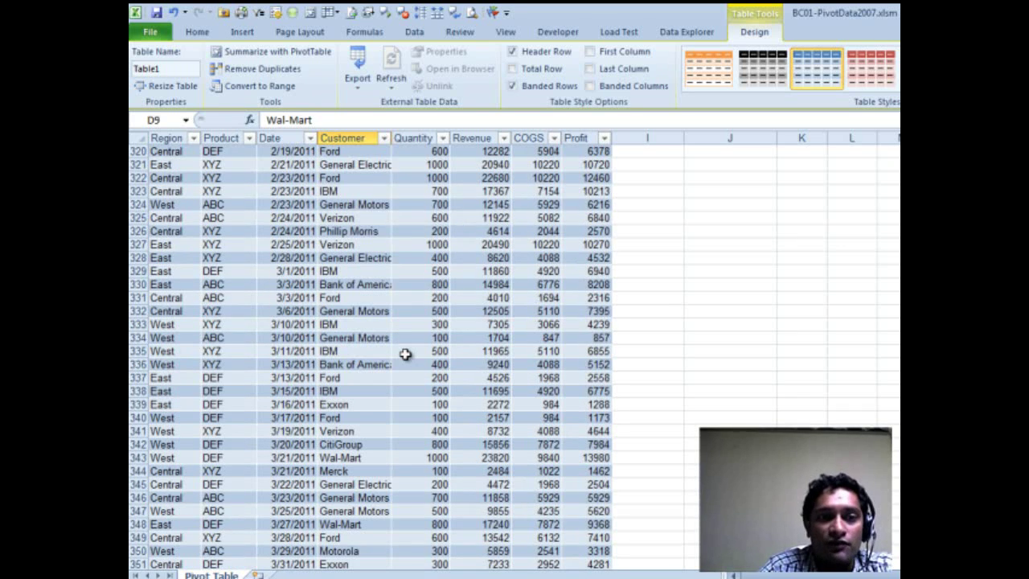
{"action": "scroll", "coordinate": [405, 354], "scroll_direction": "up", "scroll_amount": 11}
{"action": "scroll", "coordinate": [404, 351], "scroll_direction": "down", "scroll_amount": 18}
{"action": "left_click", "coordinate": [409, 271]}
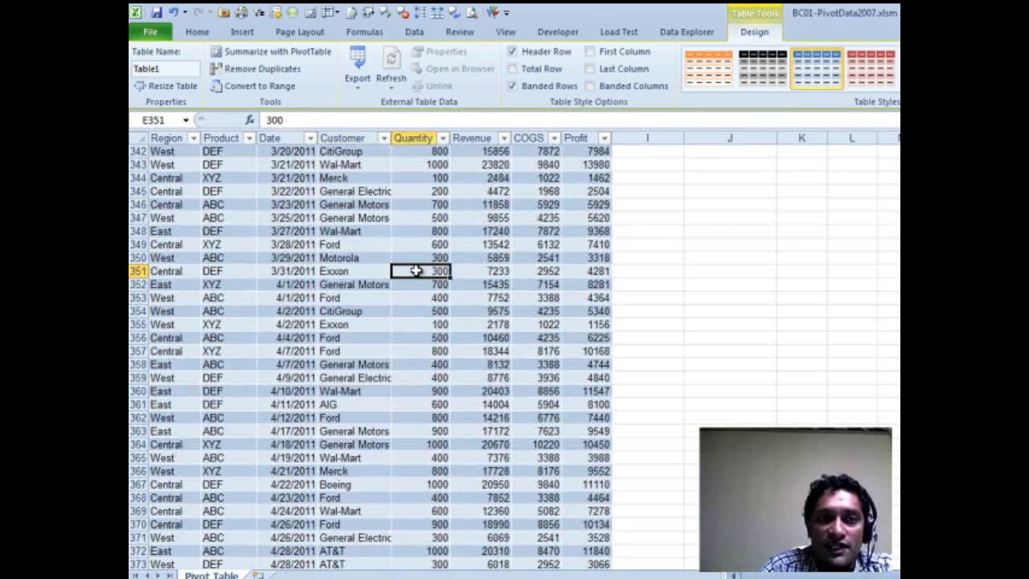
- Rename the table as mySales
{"action": "left_click", "coordinate": [166, 70]}
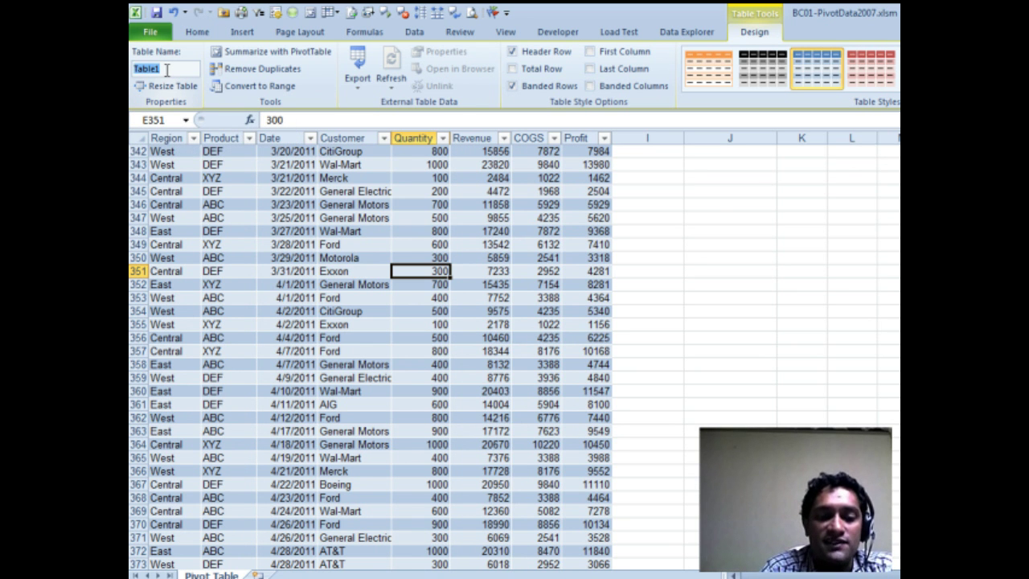
{"action": "type", "text": "mySa"}
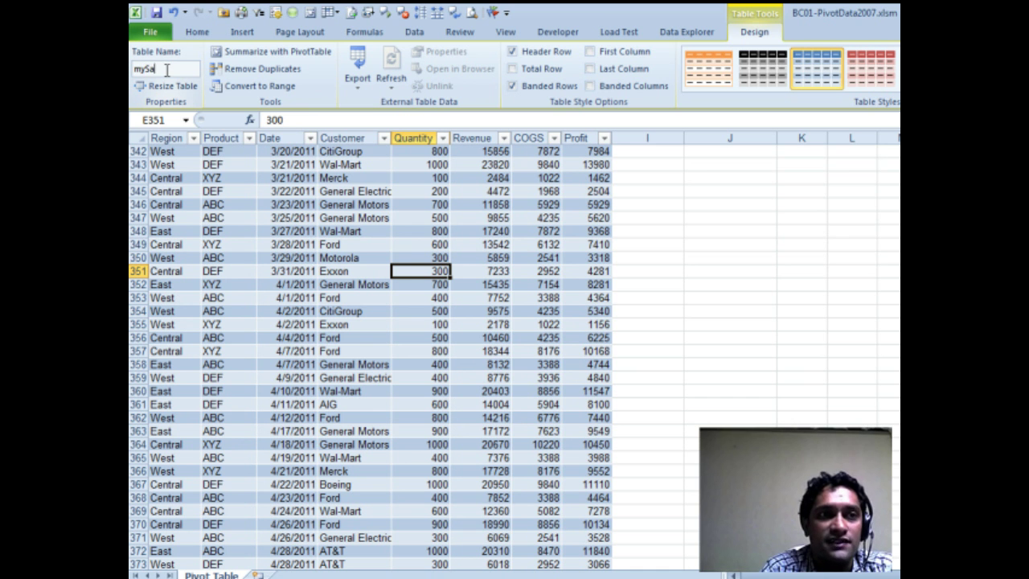
{"action": "key", "text": "Return"}
{"action": "scroll", "coordinate": [783, 349], "scroll_direction": "down", "scroll_amount": 20}
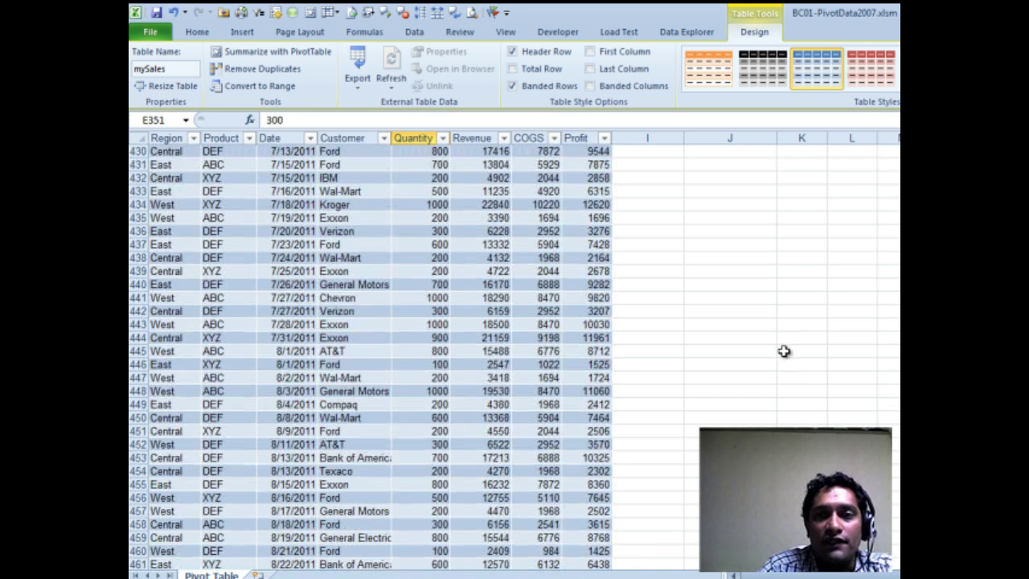
{"action": "scroll", "coordinate": [785, 348], "scroll_direction": "up", "scroll_amount": 20}
{"action": "scroll", "coordinate": [785, 347], "scroll_direction": "down", "scroll_amount": 4}
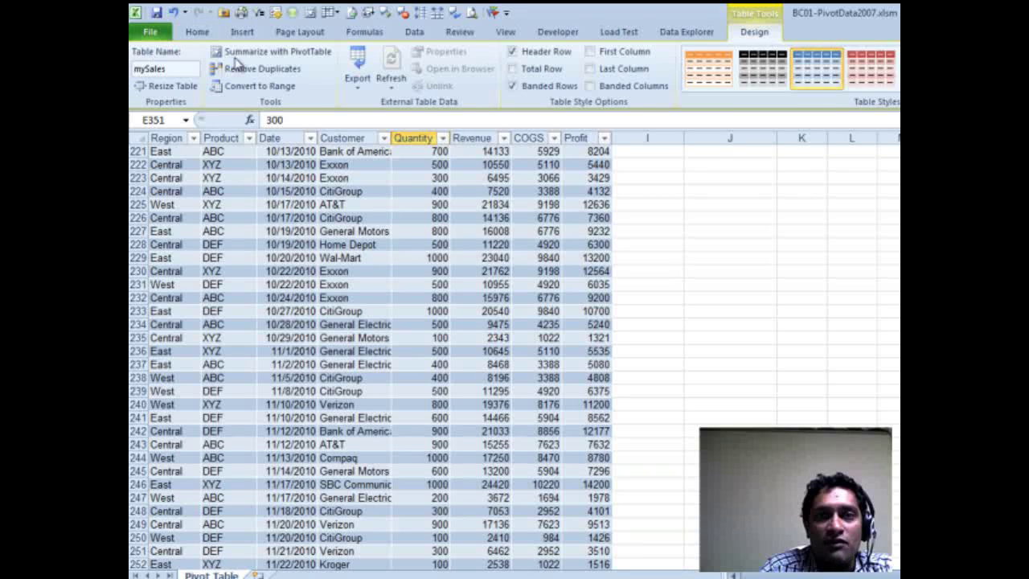
{"action": "scroll", "coordinate": [771, 321], "scroll_direction": "up", "scroll_amount": 20}
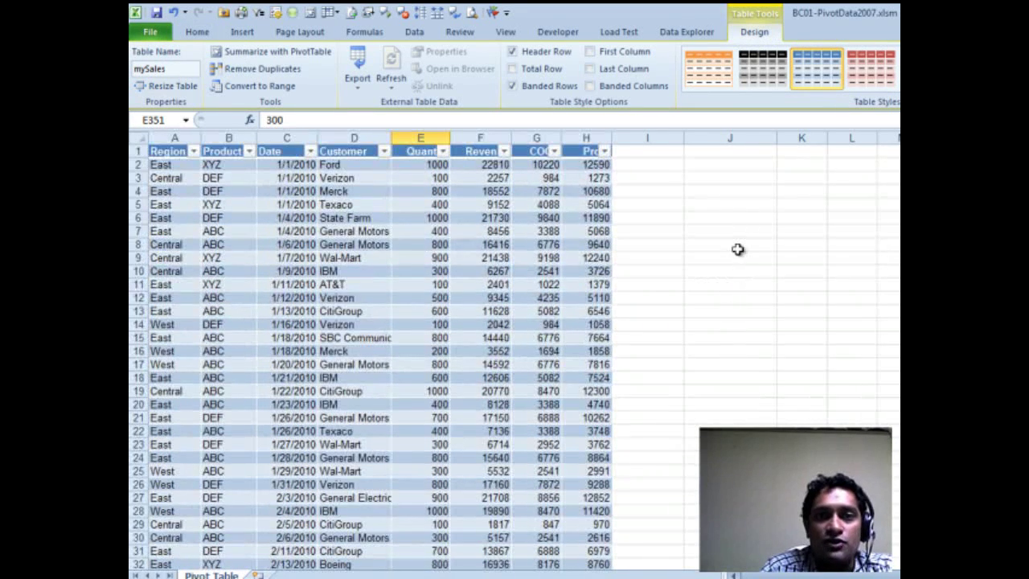
- Enter the formula =SUM(mySales[Quantity]) in cell J3 to total the table's Quantity column
{"action": "left_click", "coordinate": [743, 179]}
{"action": "type", "text": "=sum*("}
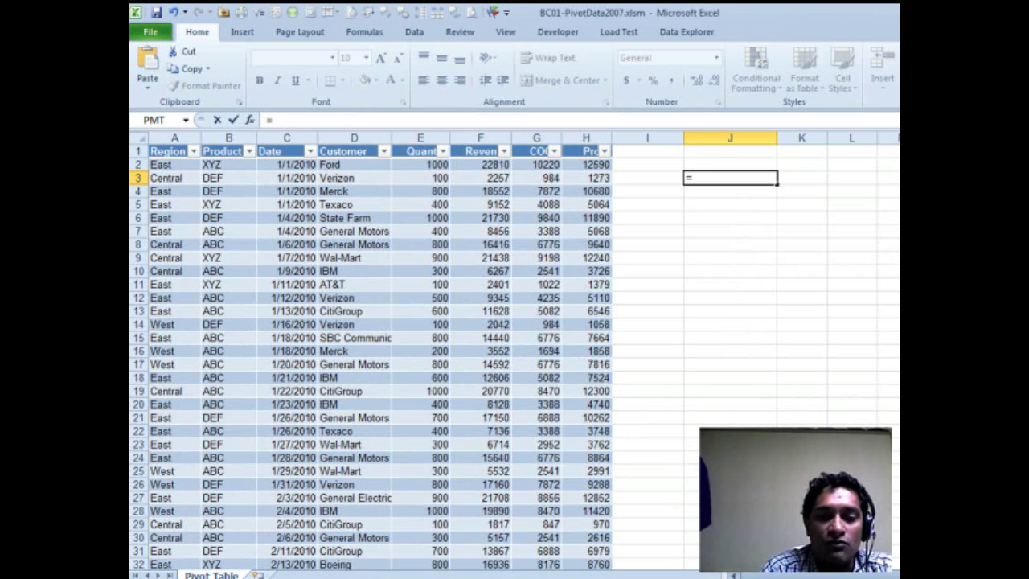
{"action": "key", "text": "BackSpace"}
{"action": "key", "text": "BackSpace"}
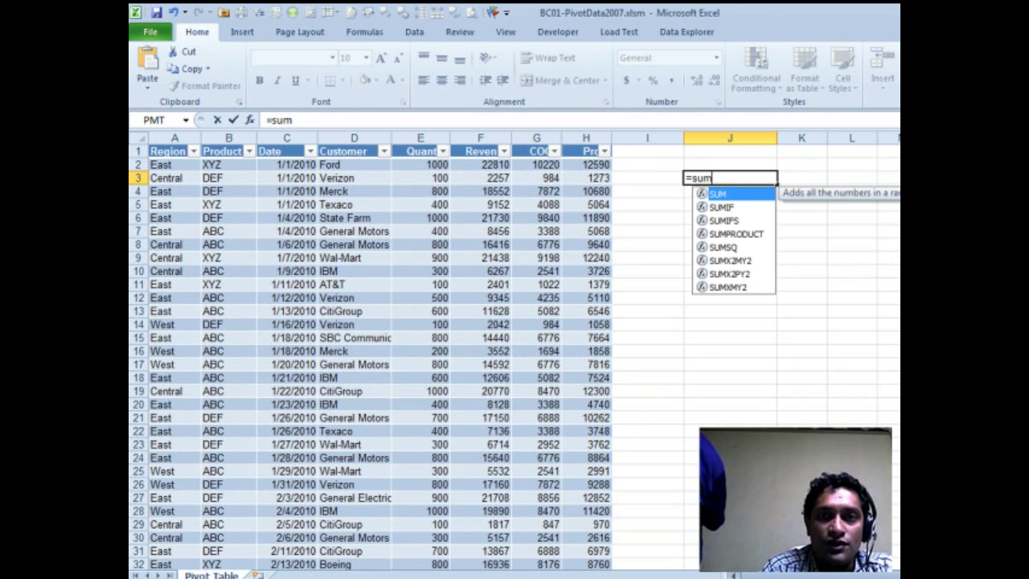
{"action": "type", "text": "(mySales"}
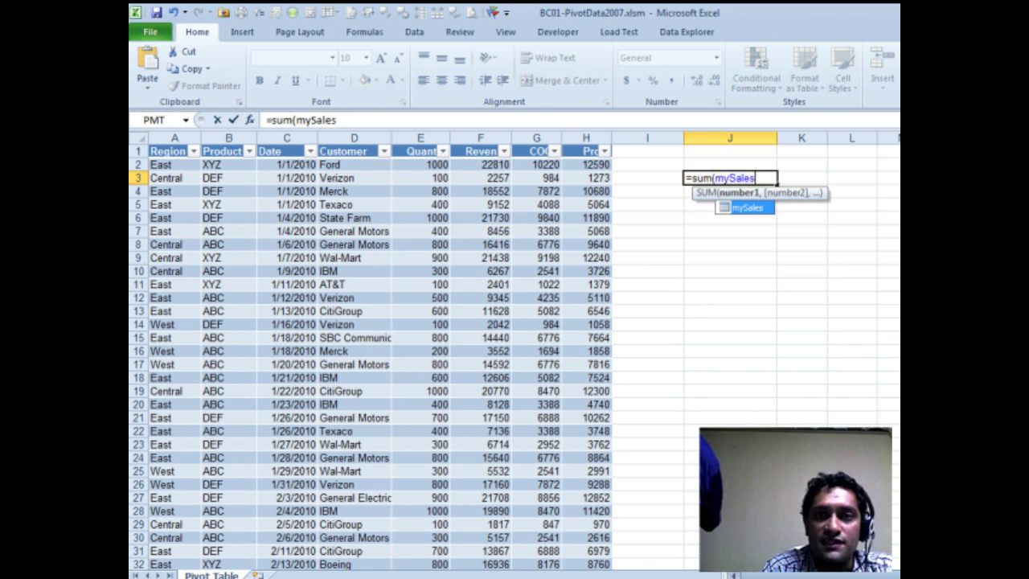
{"action": "type", "text": "[Qu"}
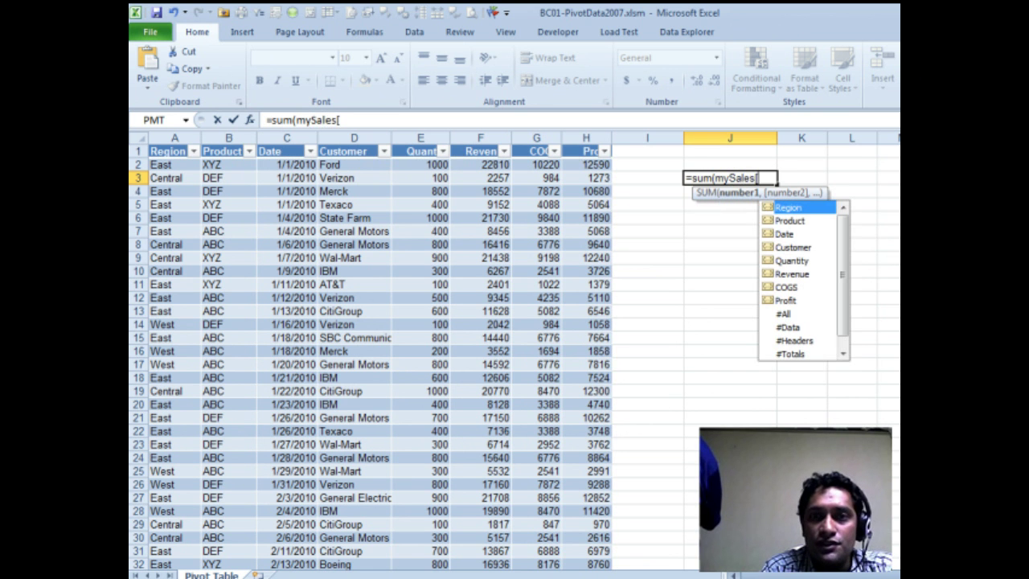
{"action": "key", "text": "Tab"}
{"action": "type", "text": "])"}
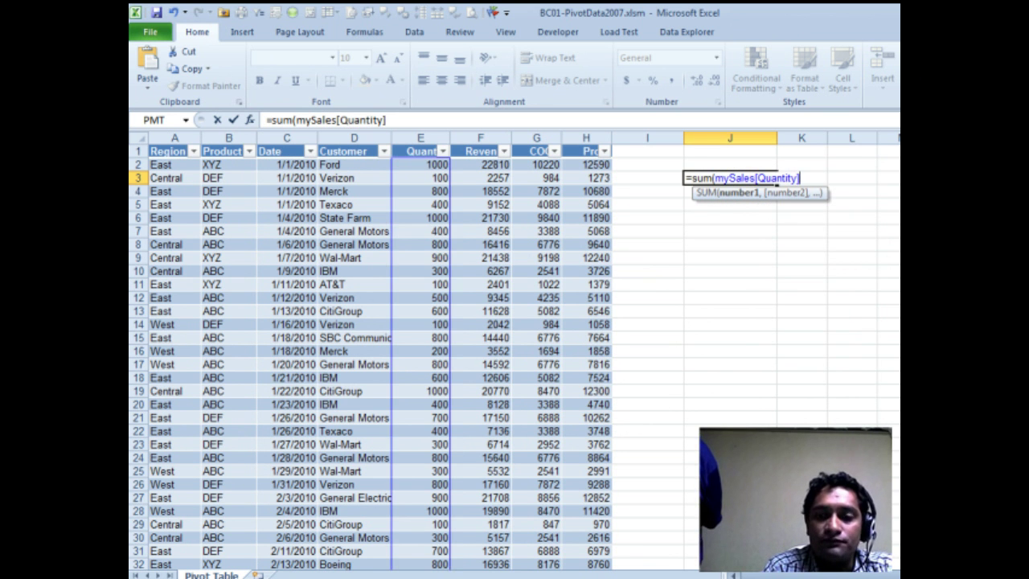
{"action": "key", "text": "Return"}
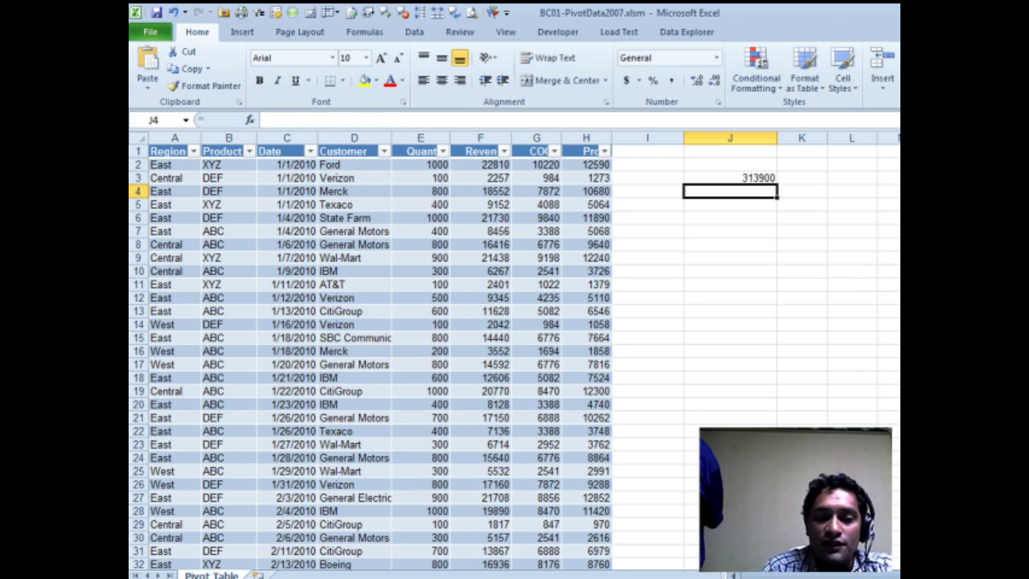
- Examine which cells the SUM formula in J3 covers, down to the end of the Quantity column
{"action": "left_click", "coordinate": [729, 178]}
{"action": "key", "text": "F2"}
{"action": "scroll", "coordinate": [423, 438], "scroll_direction": "down", "scroll_amount": 20}
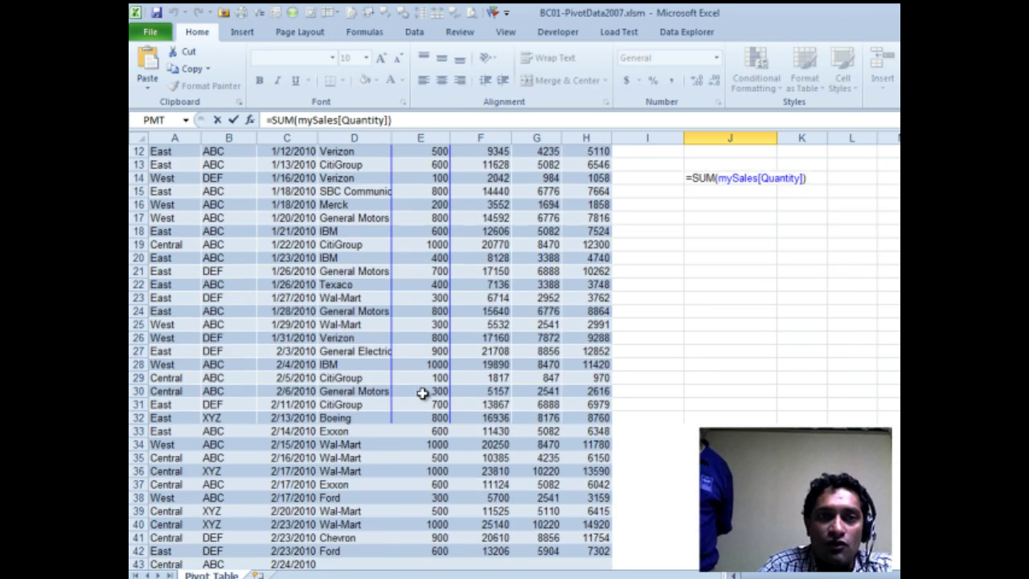
{"action": "scroll", "coordinate": [423, 438], "scroll_direction": "down", "scroll_amount": 20}
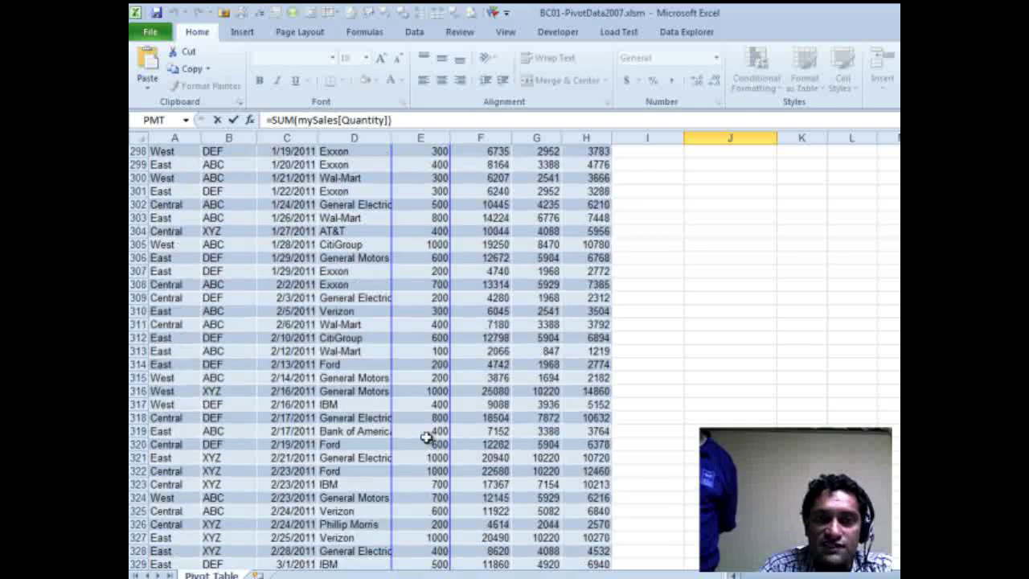
{"action": "scroll", "coordinate": [426, 436], "scroll_direction": "down", "scroll_amount": 20}
{"action": "scroll", "coordinate": [426, 436], "scroll_direction": "up", "scroll_amount": 4}
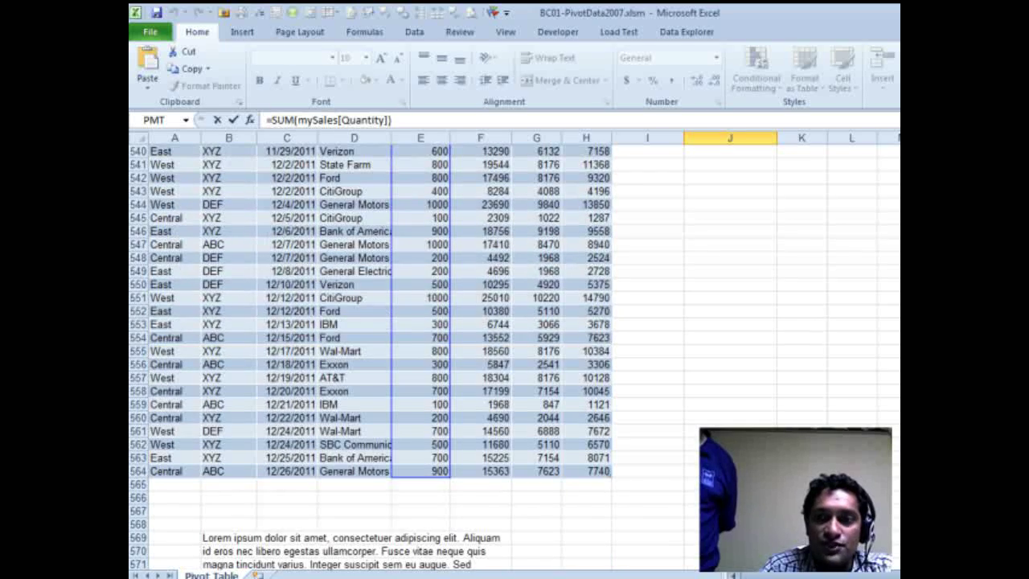
{"action": "scroll", "coordinate": [370, 321], "scroll_direction": "up", "scroll_amount": 20}
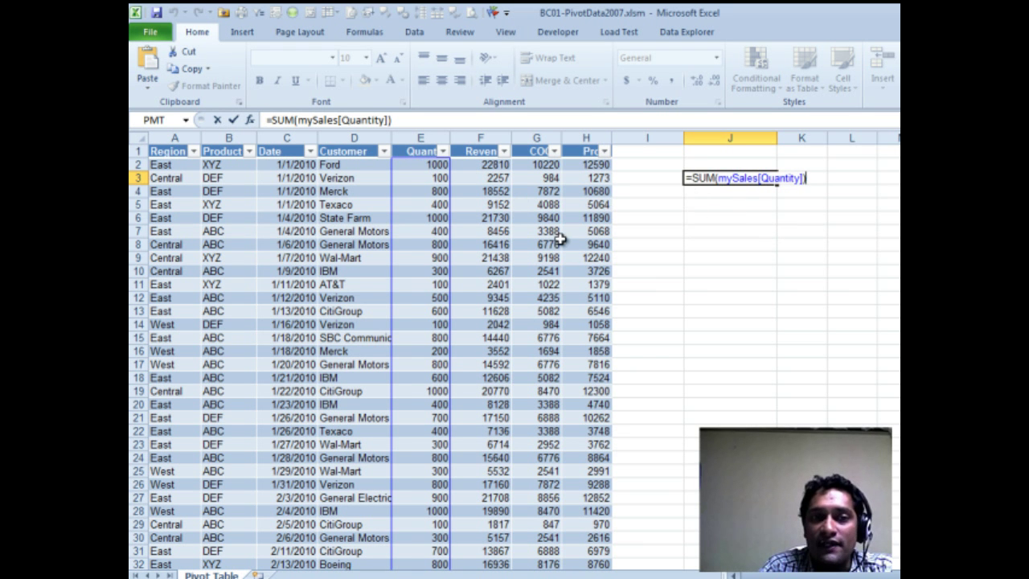
{"action": "key", "text": "ctrl+Return"}
- Add a new row after the last record of the mySales table with a Quantity of 1000, and check the total in J3
{"action": "scroll", "coordinate": [523, 505], "scroll_direction": "down", "scroll_amount": 20}
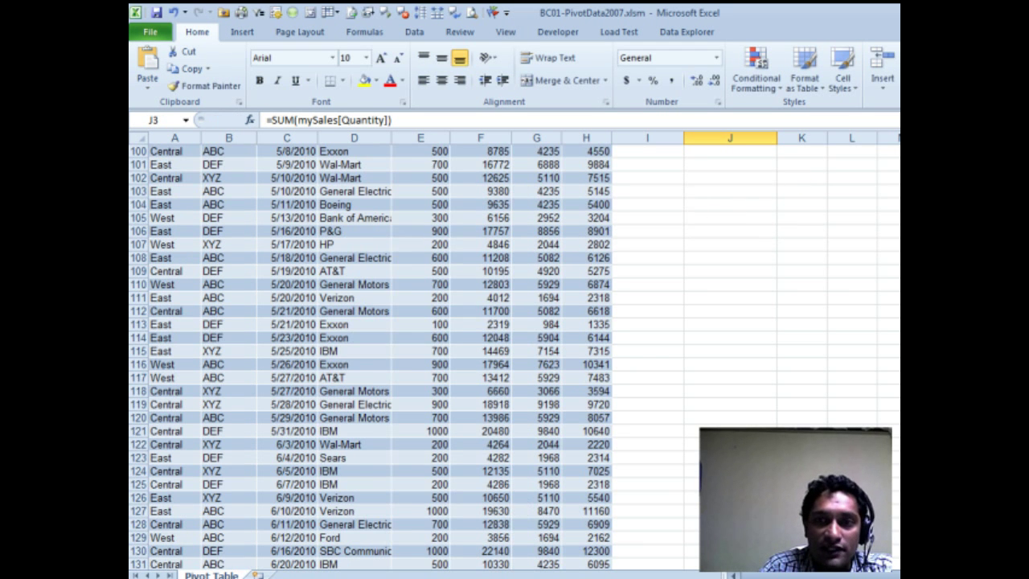
{"action": "scroll", "coordinate": [371, 356], "scroll_direction": "down", "scroll_amount": 20}
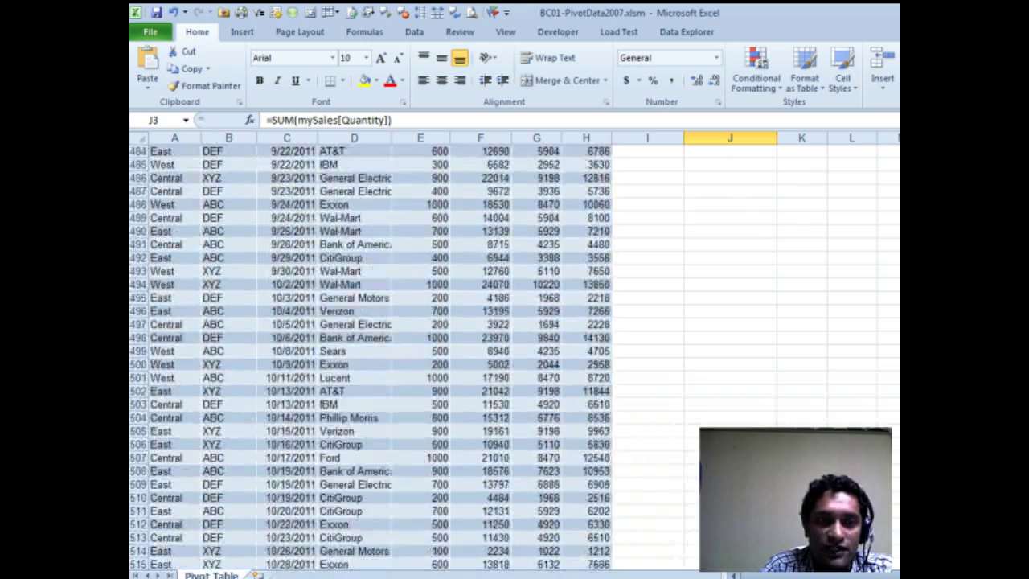
{"action": "scroll", "coordinate": [371, 356], "scroll_direction": "up", "scroll_amount": 20}
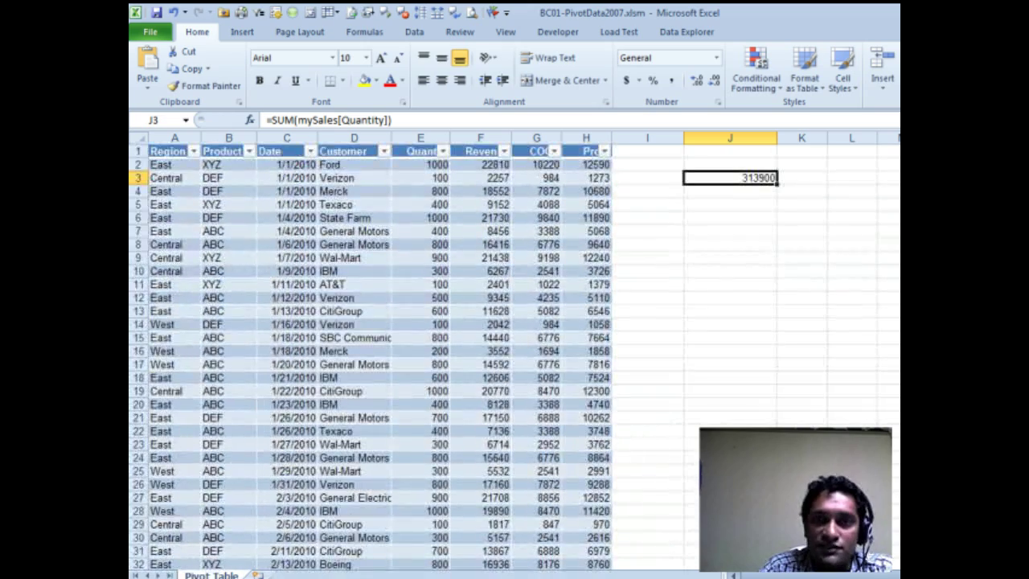
{"action": "scroll", "coordinate": [371, 357], "scroll_direction": "down", "scroll_amount": 20}
{"action": "scroll", "coordinate": [372, 356], "scroll_direction": "up", "scroll_amount": 20}
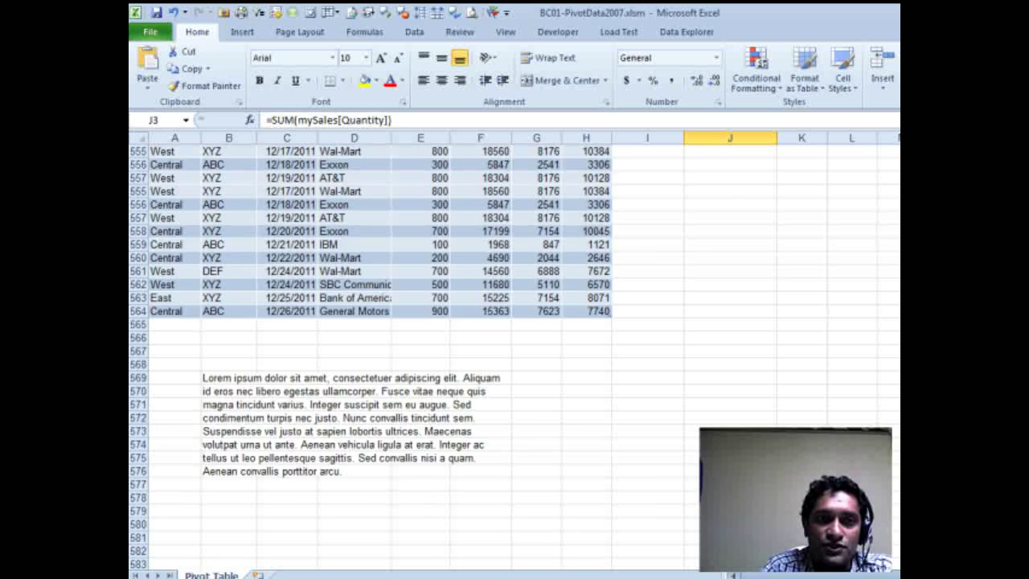
{"action": "left_click", "coordinate": [595, 484]}
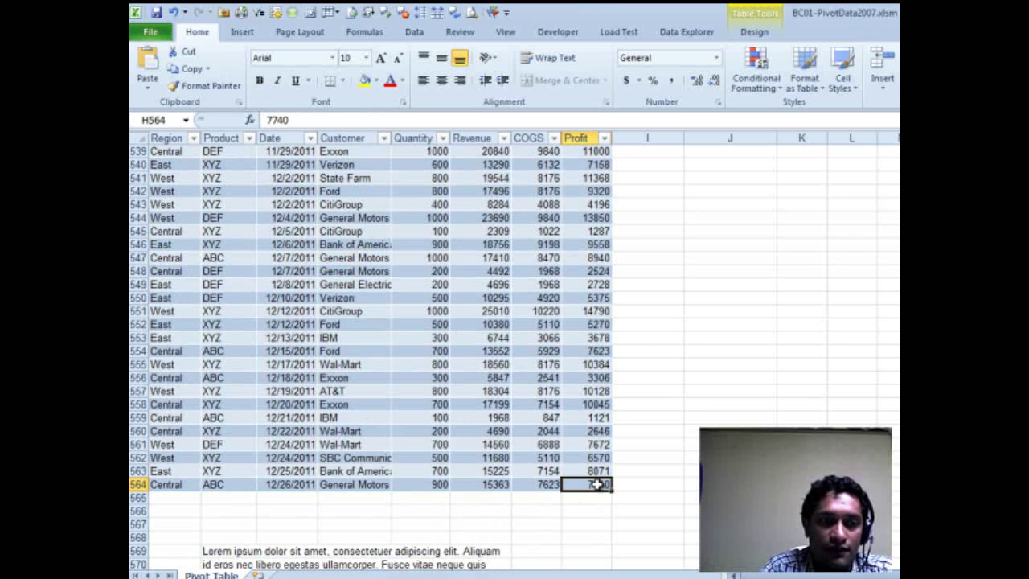
{"action": "key", "text": "Tab"}
{"action": "left_click", "coordinate": [438, 497]}
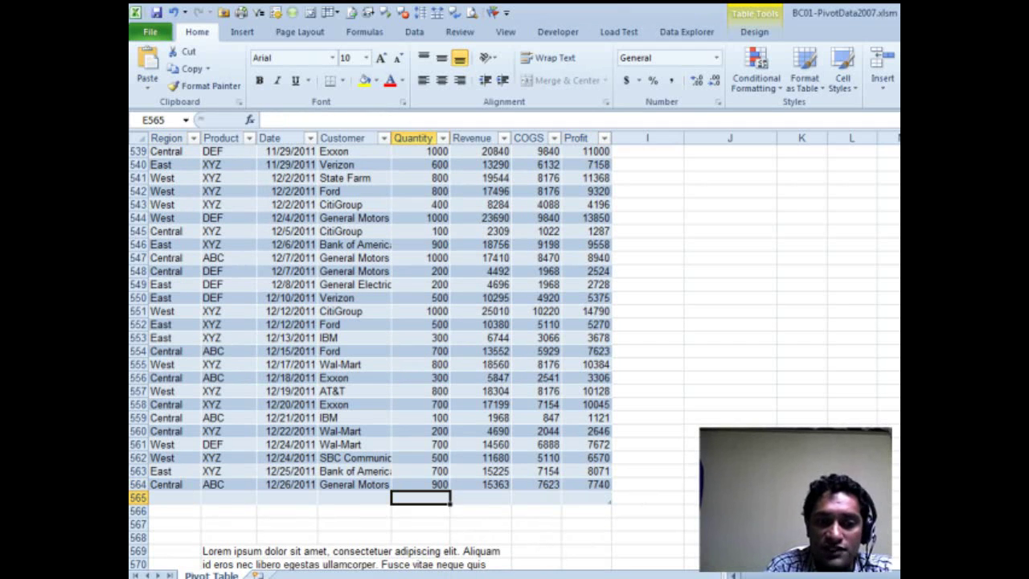
{"action": "type", "text": "1000"}
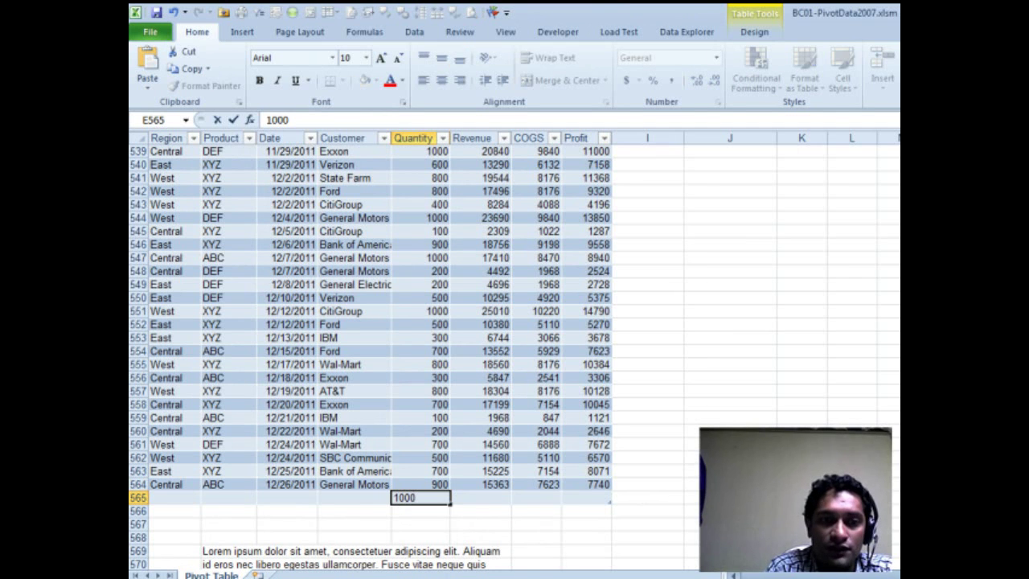
{"action": "key", "text": "Return"}
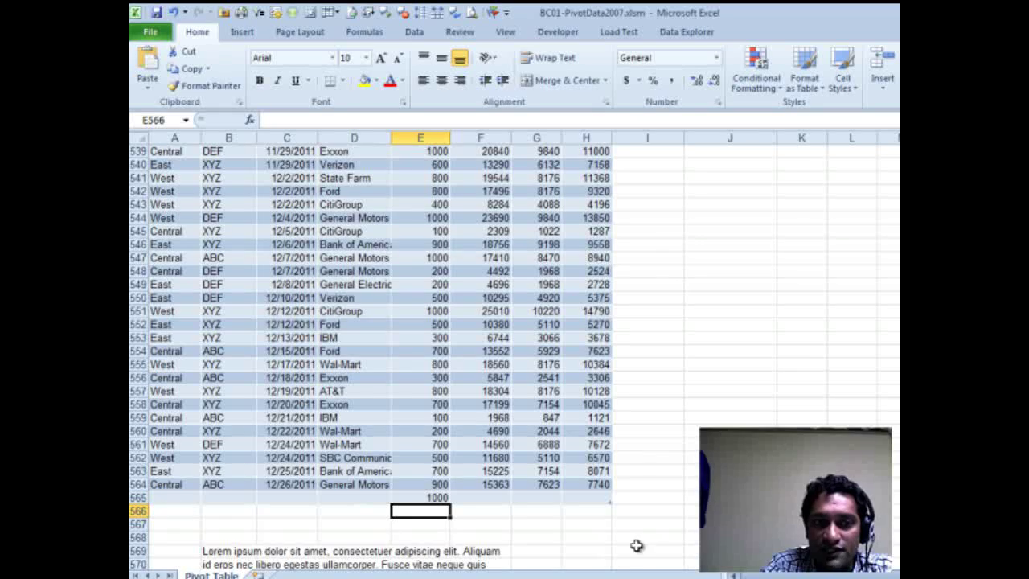
{"action": "scroll", "coordinate": [825, 160], "scroll_direction": "up", "scroll_amount": 20}
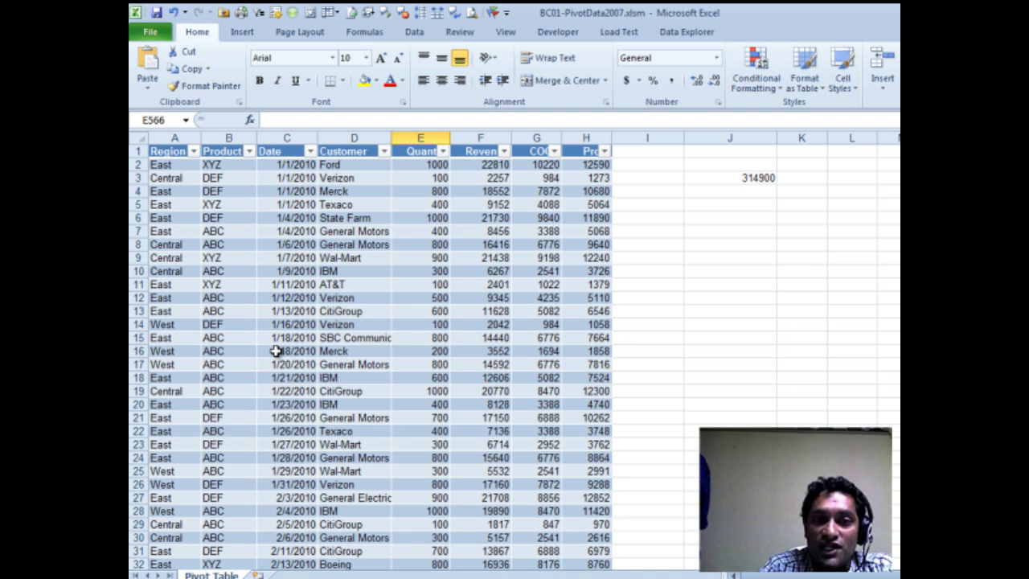
- Check the source range proposed for a new PivotTable from a cell within the table, and cancel its creation
{"action": "left_click", "coordinate": [444, 350]}
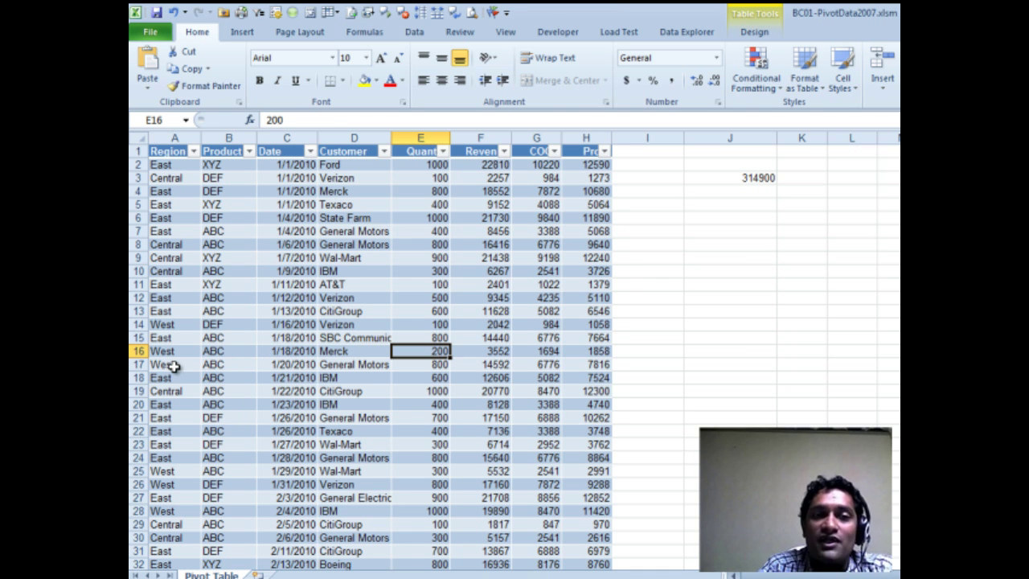
{"action": "left_click", "coordinate": [324, 312]}
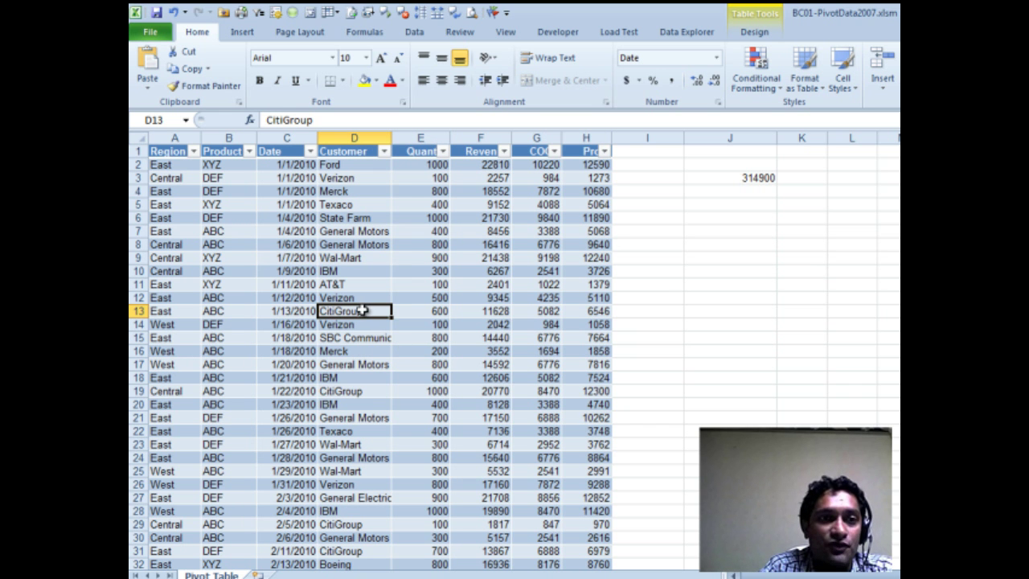
{"action": "left_click", "coordinate": [242, 31]}
{"action": "left_click", "coordinate": [153, 64]}
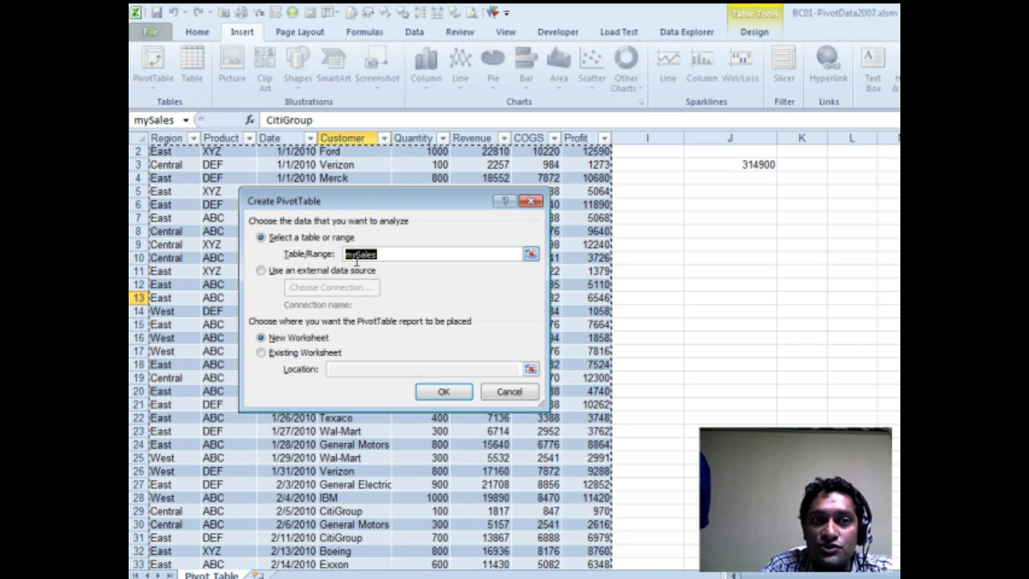
{"action": "left_click", "coordinate": [417, 254]}
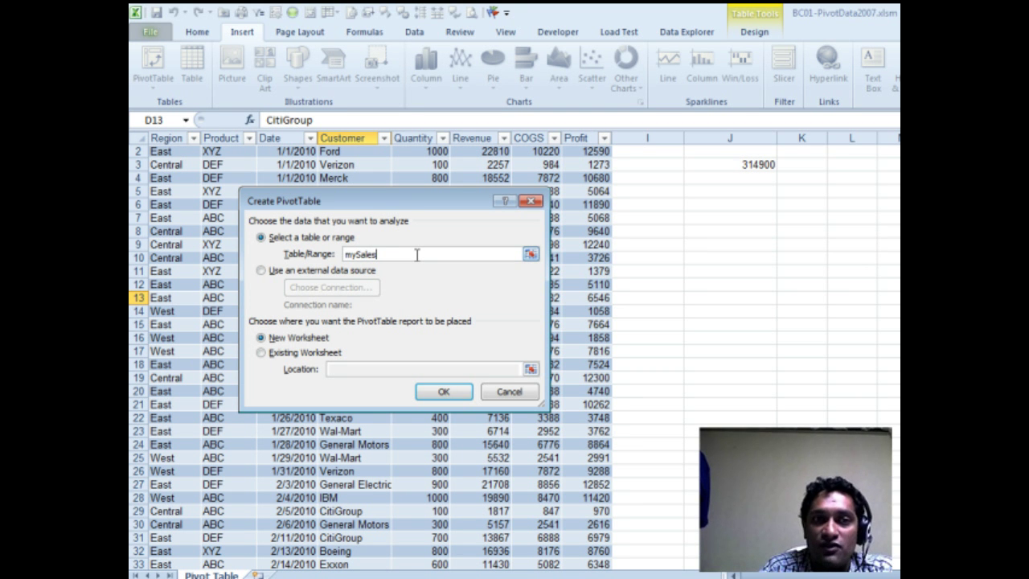
{"action": "left_click", "coordinate": [509, 393]}
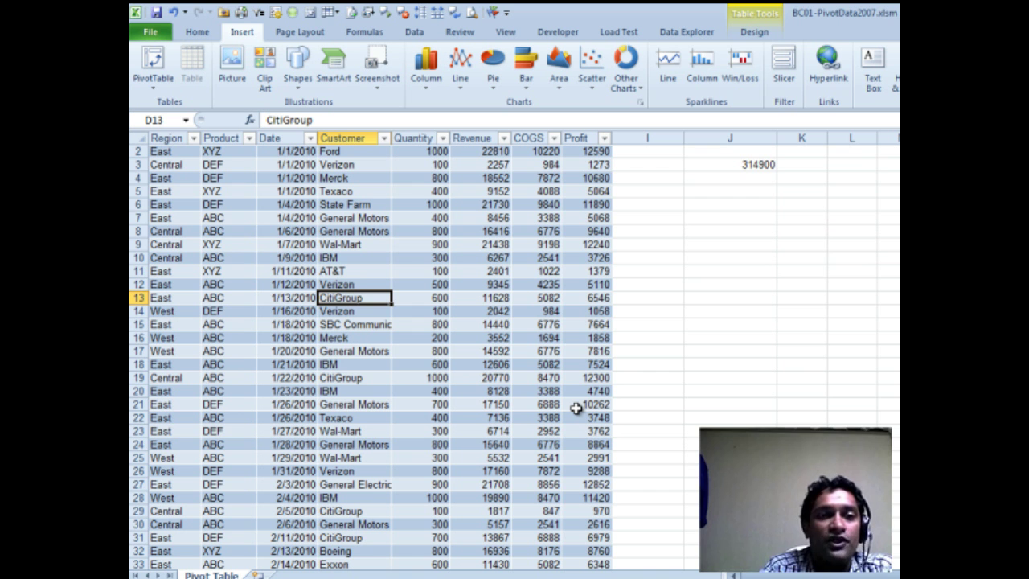
- Review the SUM formula in cell J3 and switch to the PowerPoint slide show PodcastGeneric.pptx
{"action": "scroll", "coordinate": [544, 384], "scroll_direction": "up", "scroll_amount": 1}
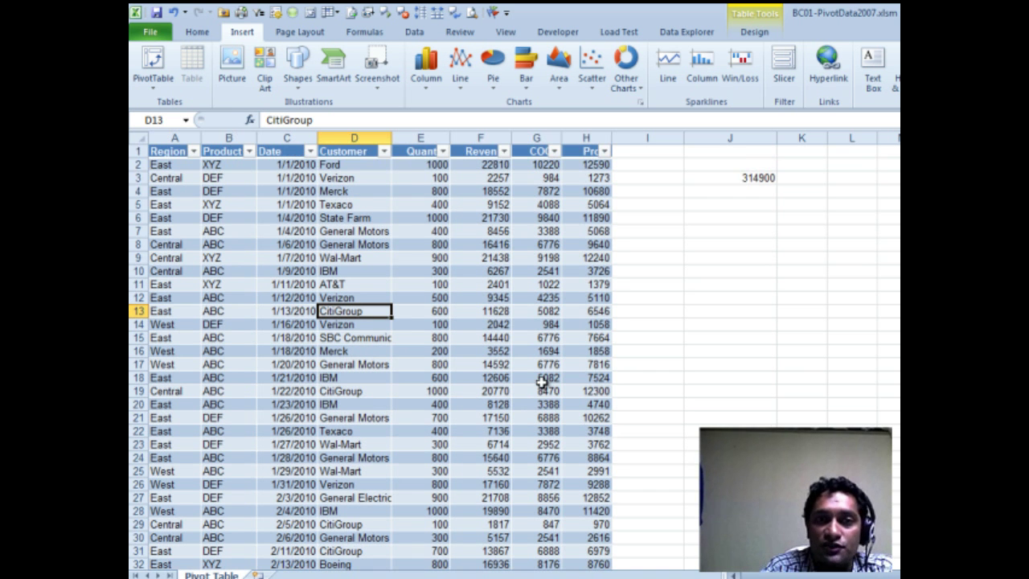
{"action": "scroll", "coordinate": [390, 362], "scroll_direction": "down", "scroll_amount": 4}
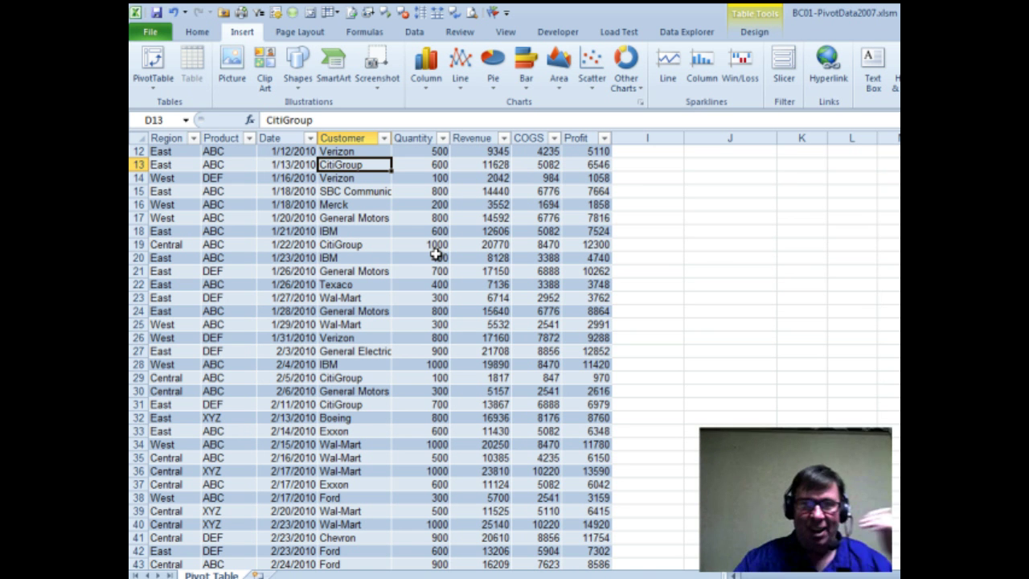
{"action": "left_click", "coordinate": [499, 178]}
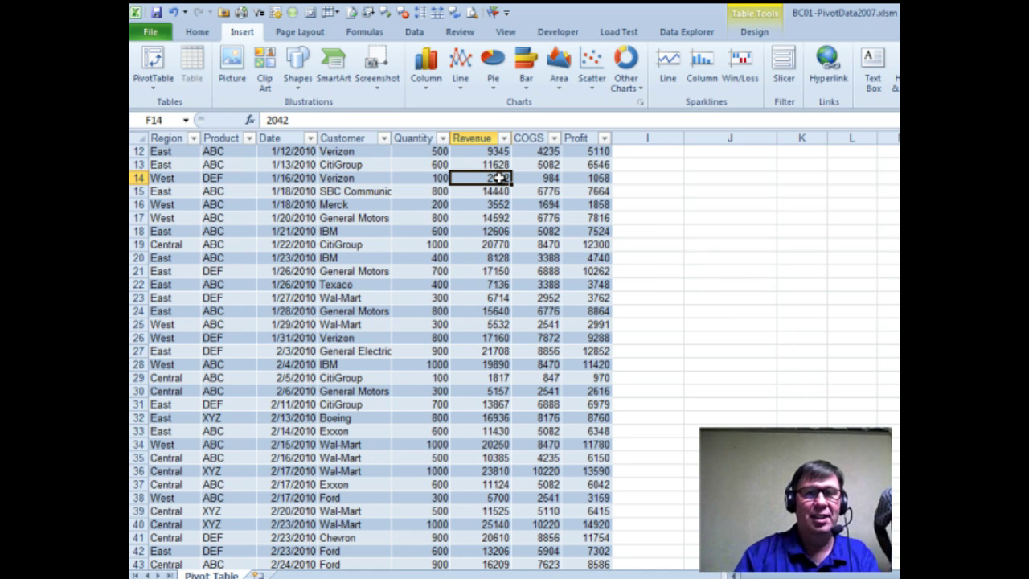
{"action": "key", "text": "Up"}
{"action": "key", "text": "ctrl+Up"}
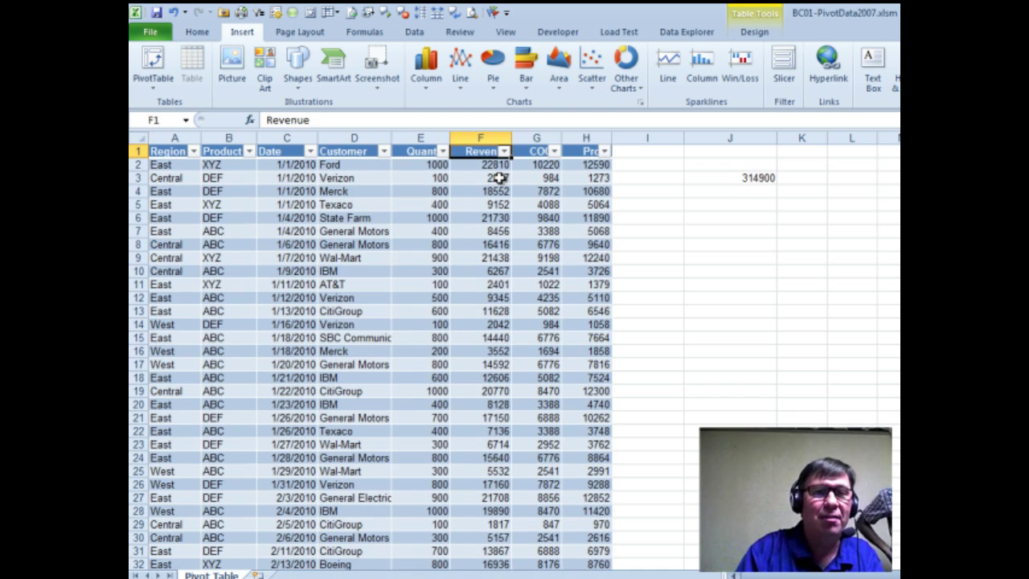
{"action": "key", "text": "Right"}
{"action": "key", "text": "Right"}
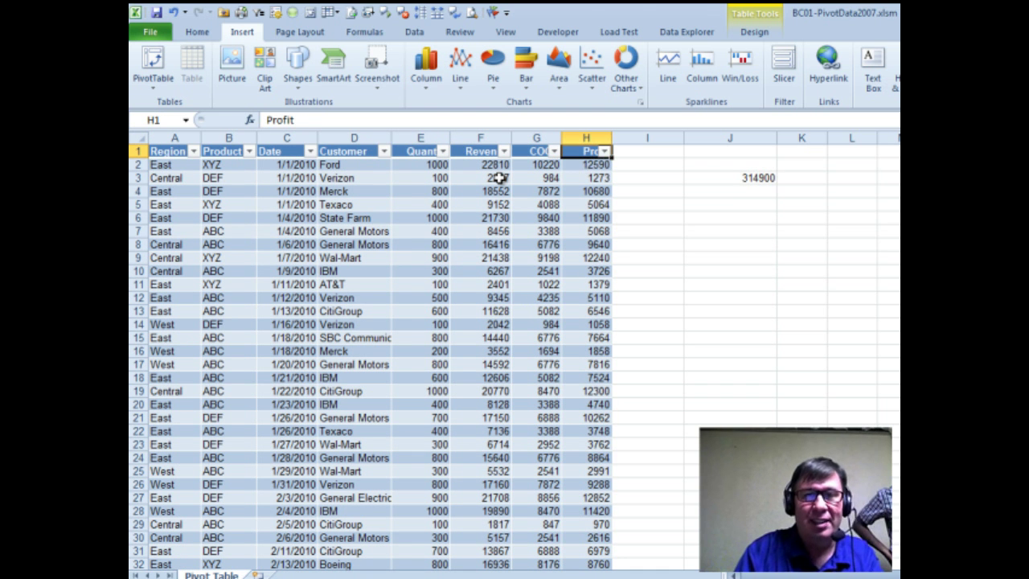
{"action": "key", "text": "Down"}
{"action": "key", "text": "Right"}
{"action": "key", "text": "Right"}
{"action": "key", "text": "Down"}
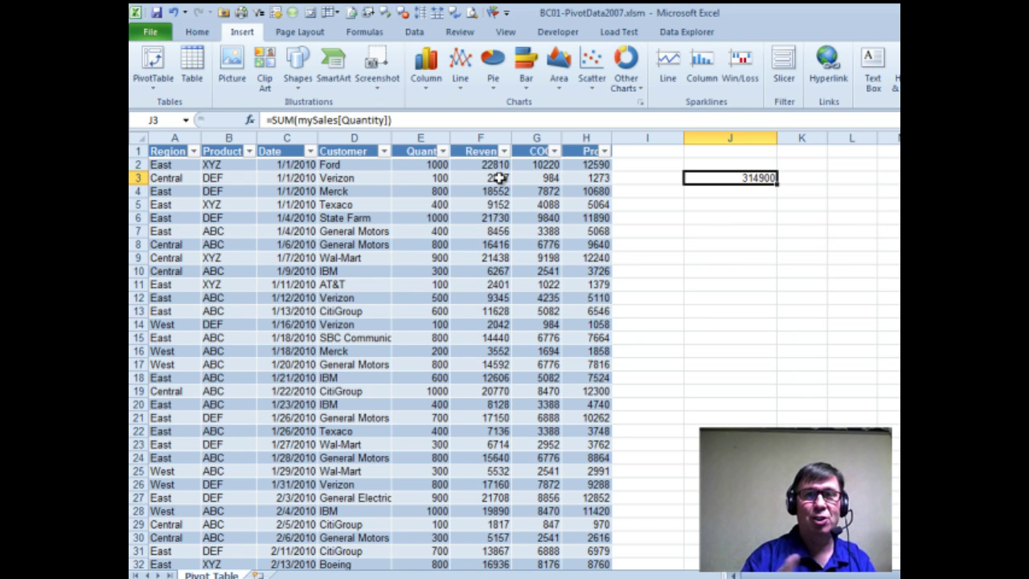
{"action": "key", "text": "alt+Tab"}
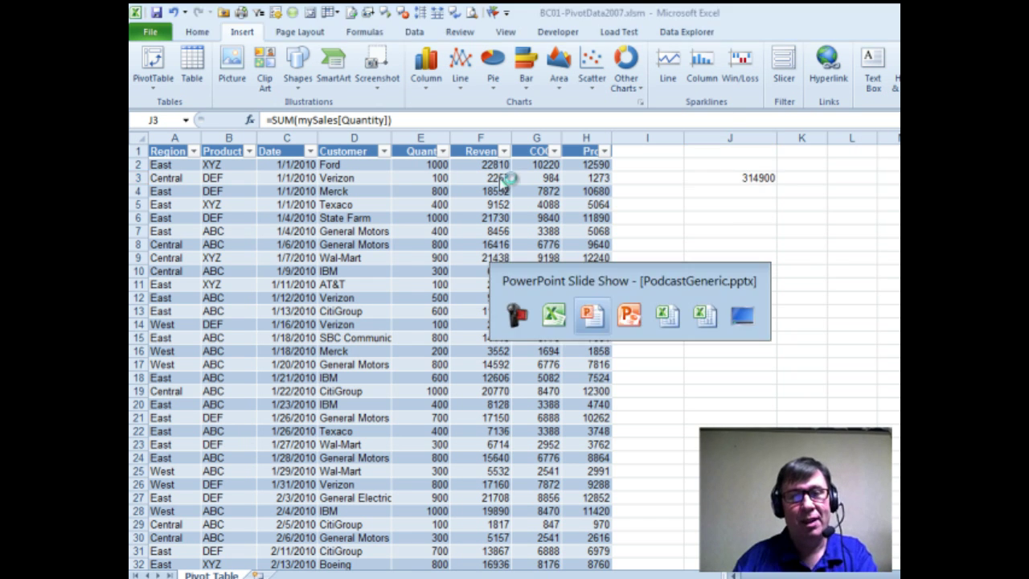